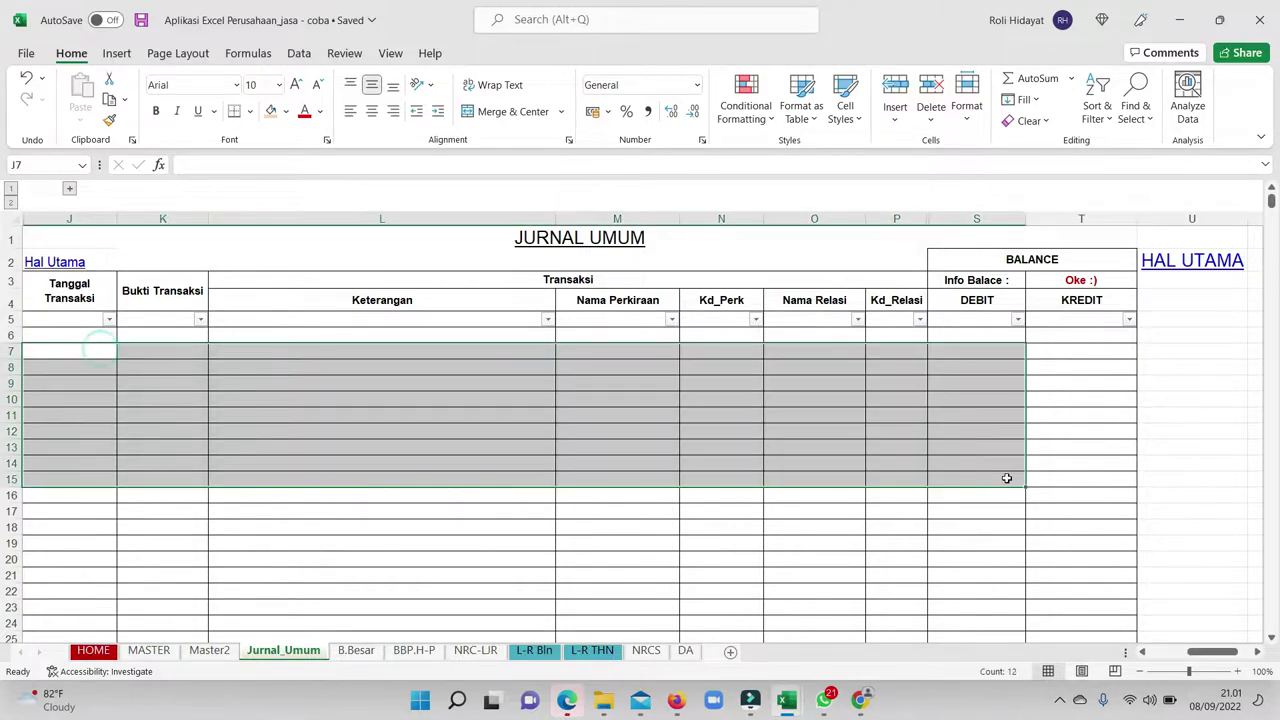
Step: Select the empty journal entry range J7:S15 on the Jurnal_Umum sheet
drag(111, 350, 1005, 478)
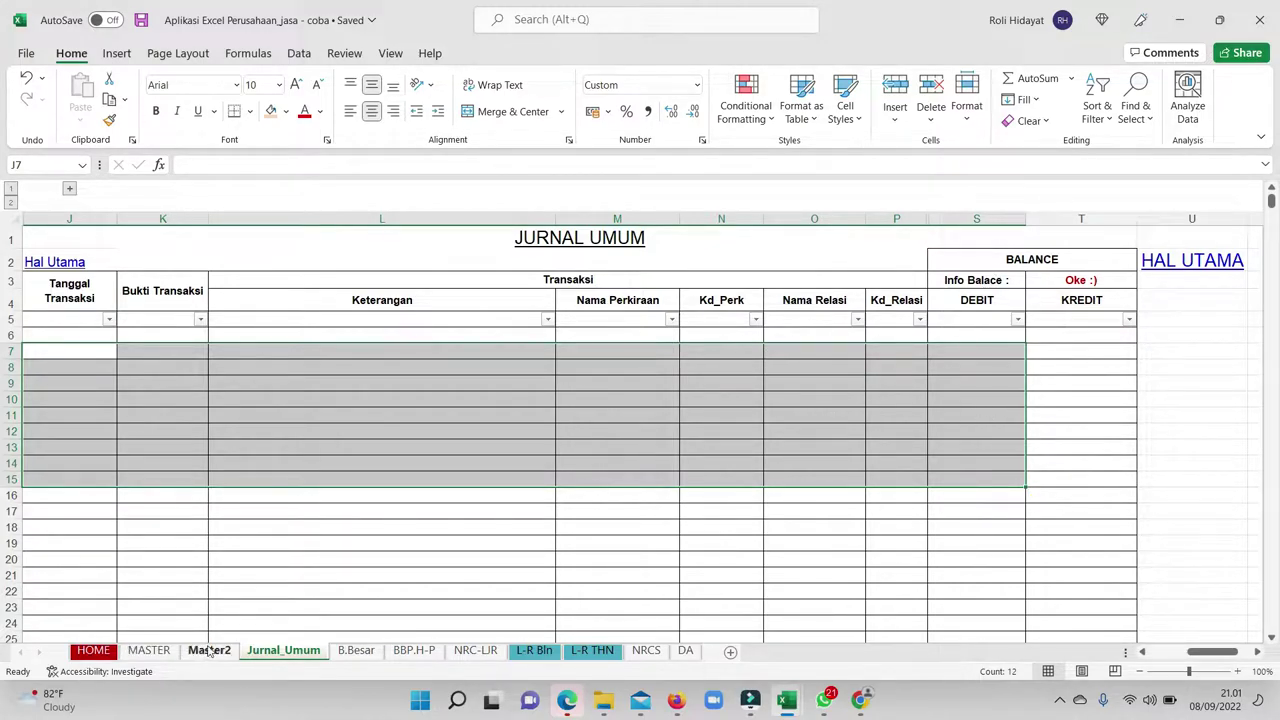
Step: Look through the B.Besar, BBP.H-P, NRC-LJR, L-R Bln and L-R THN sheets in turn
click(393, 591)
click(356, 651)
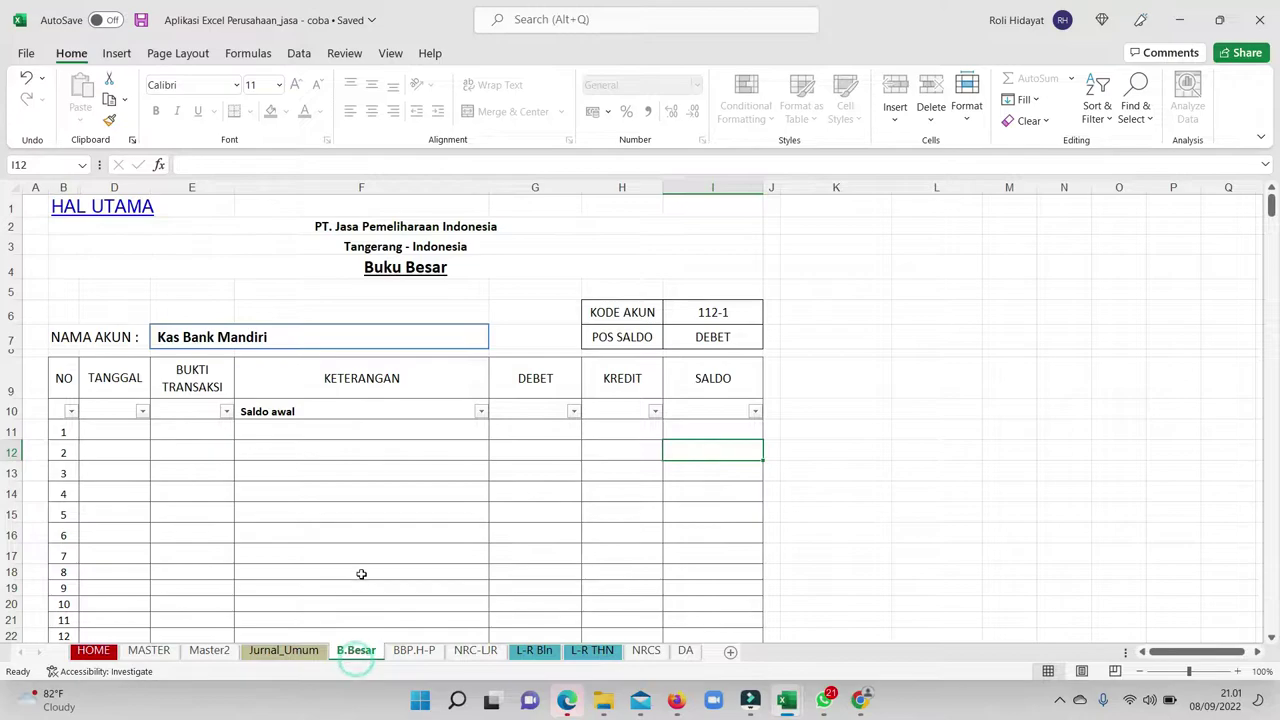
click(303, 654)
click(357, 651)
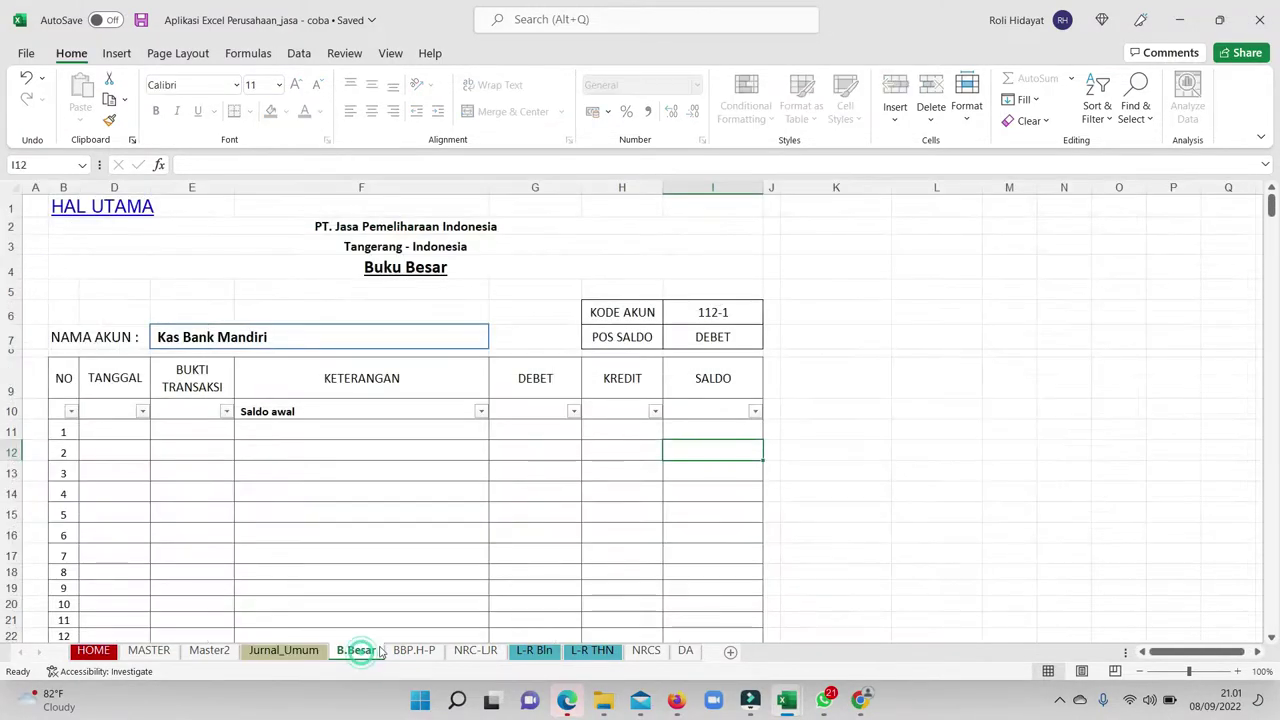
click(413, 651)
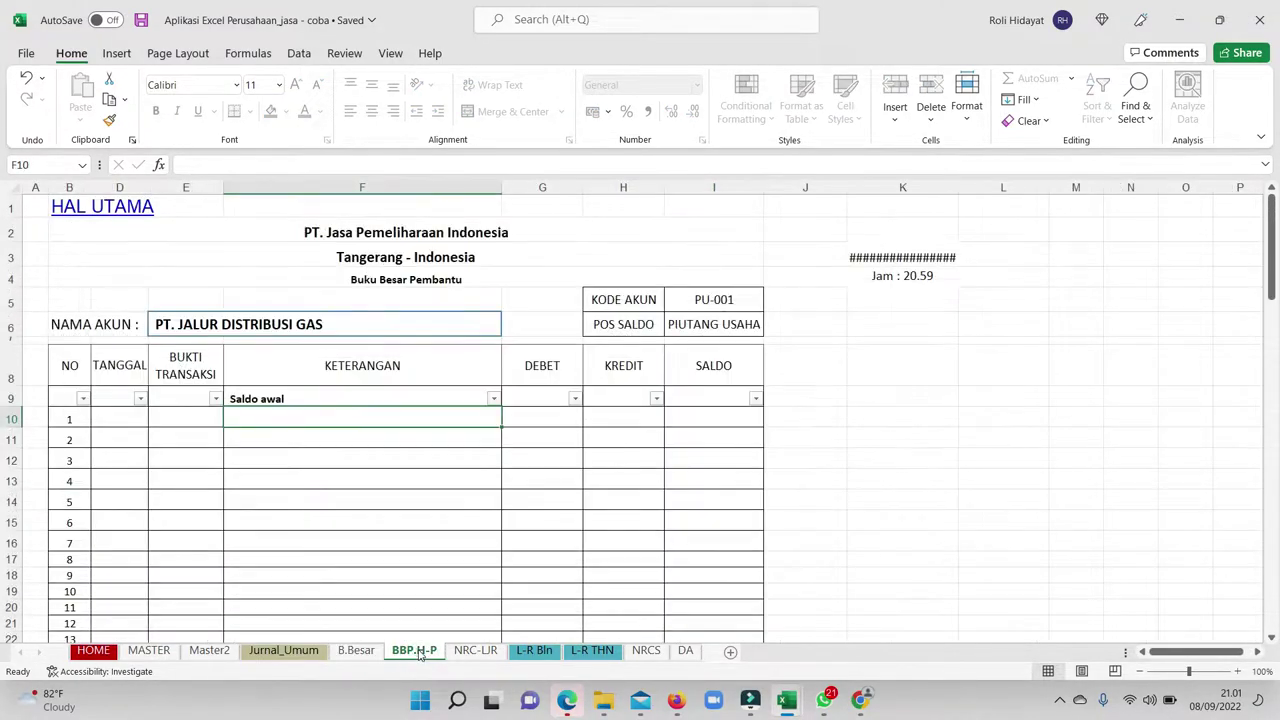
click(474, 651)
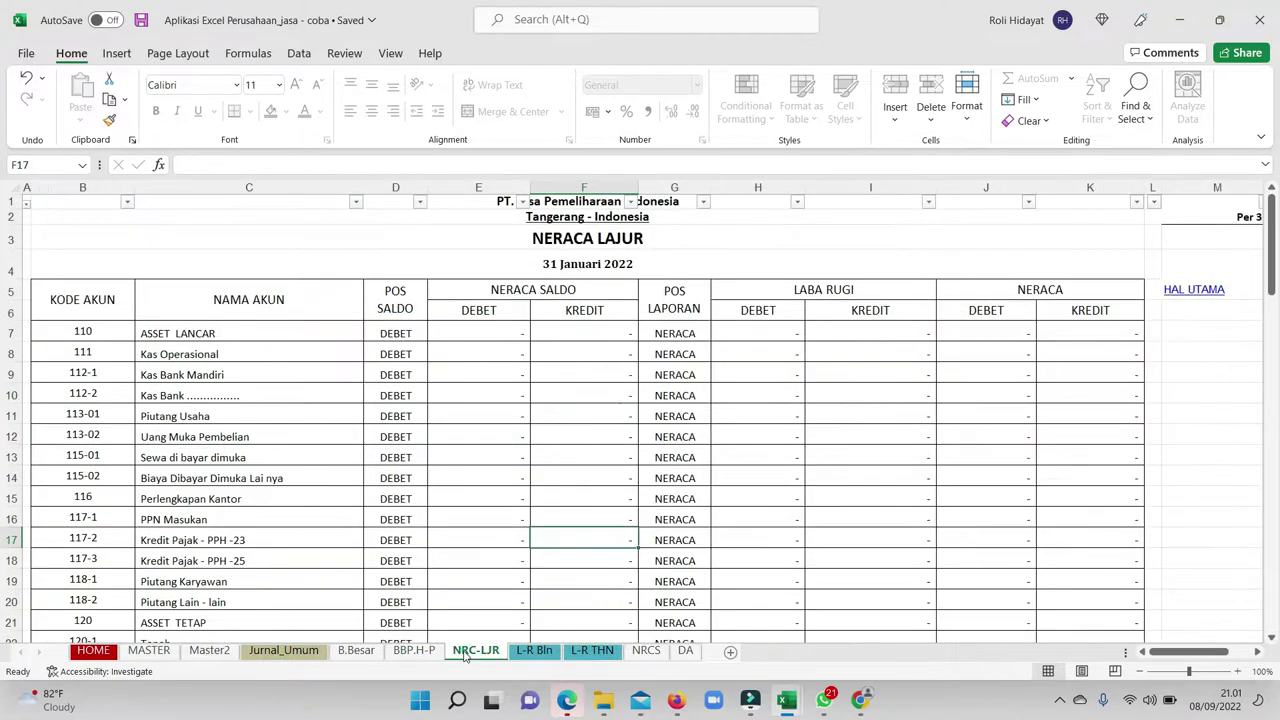
click(535, 651)
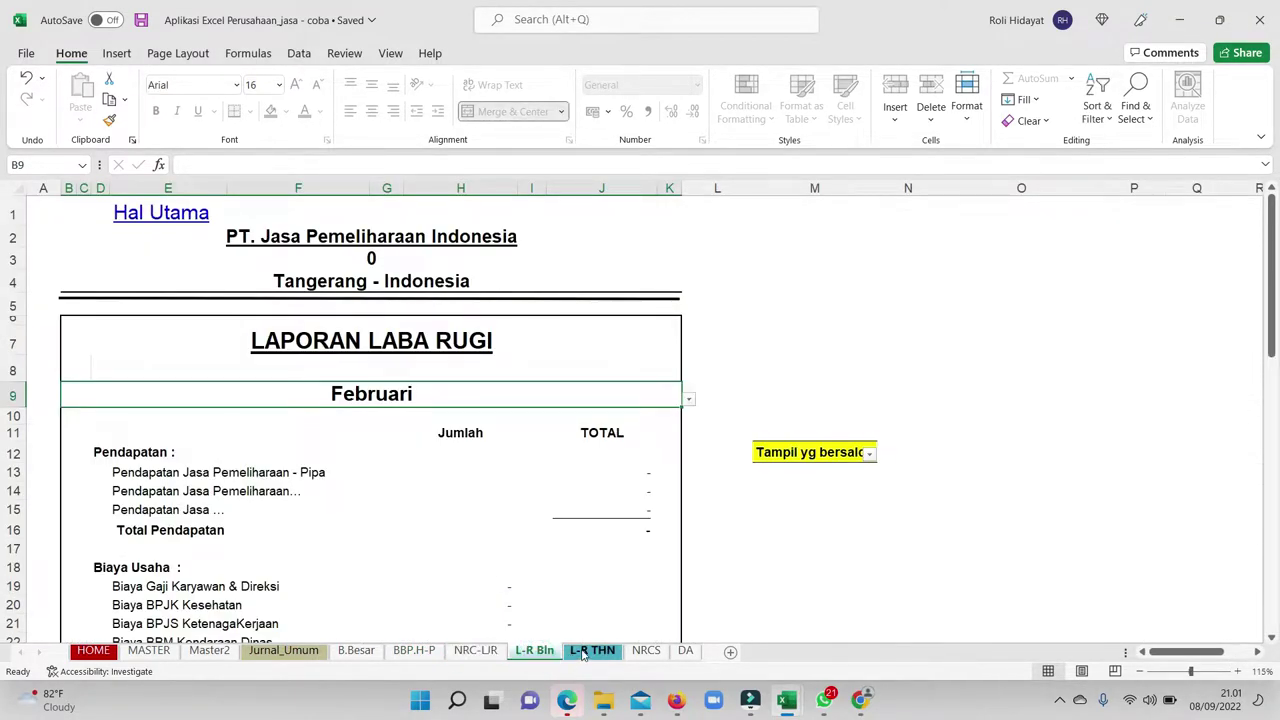
click(592, 651)
Step: Scroll through the empty NERACA balance sheet on the NRCS sheet
click(648, 651)
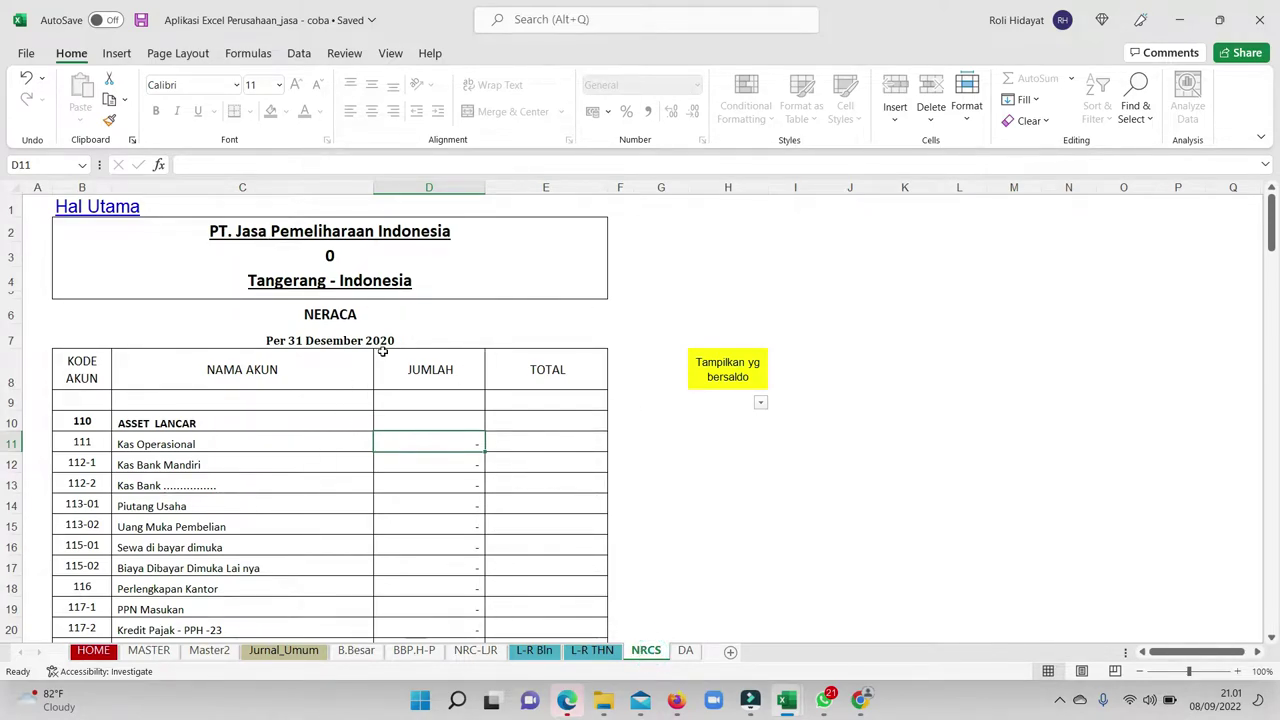
scroll(403, 480, down, 7)
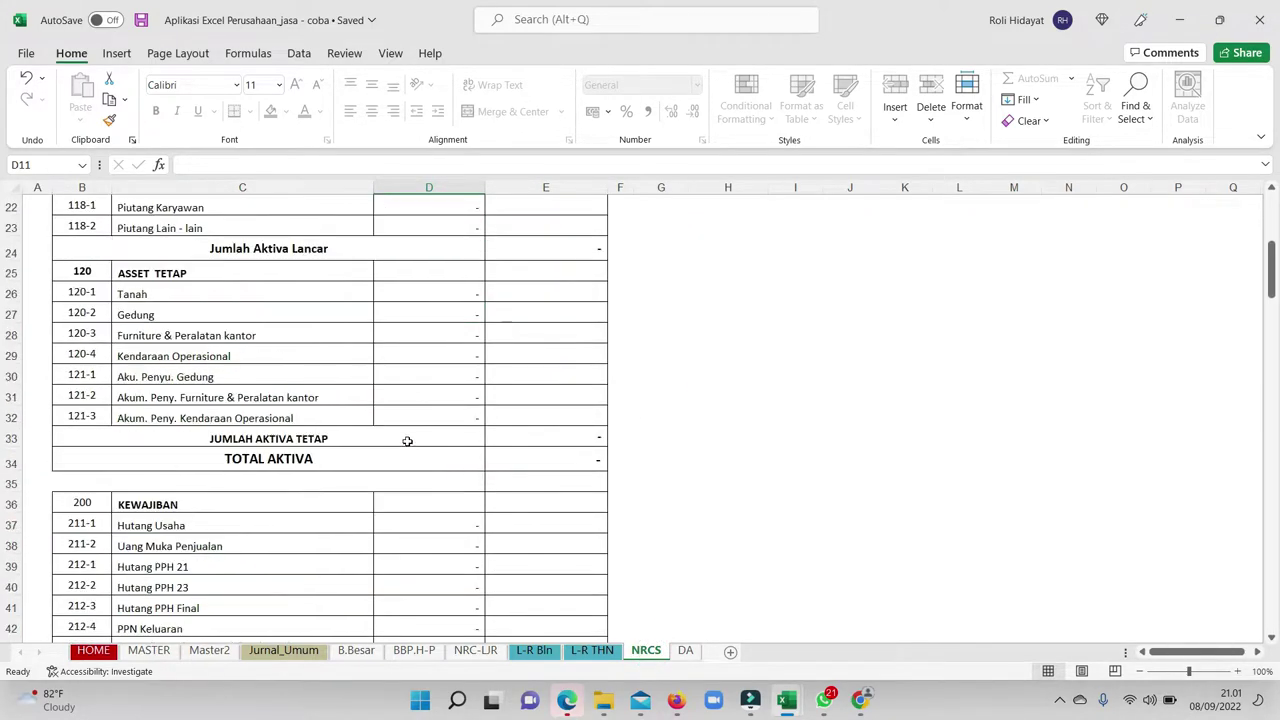
scroll(408, 441, down, 4)
scroll(412, 441, up, 4)
scroll(415, 440, up, 5)
scroll(419, 431, up, 2)
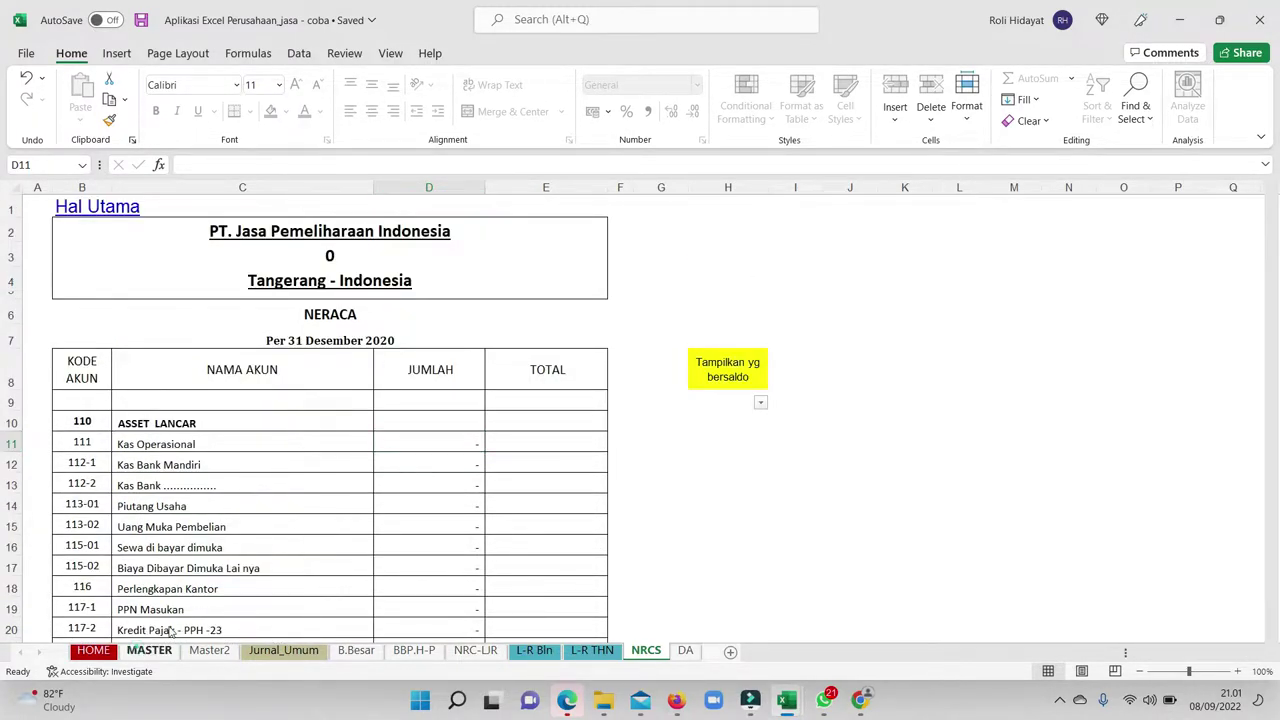
Step: On the MASTER sheet, select the SALDO AWAL opening balance cells G5:H42
click(148, 650)
scroll(818, 457, up, 6)
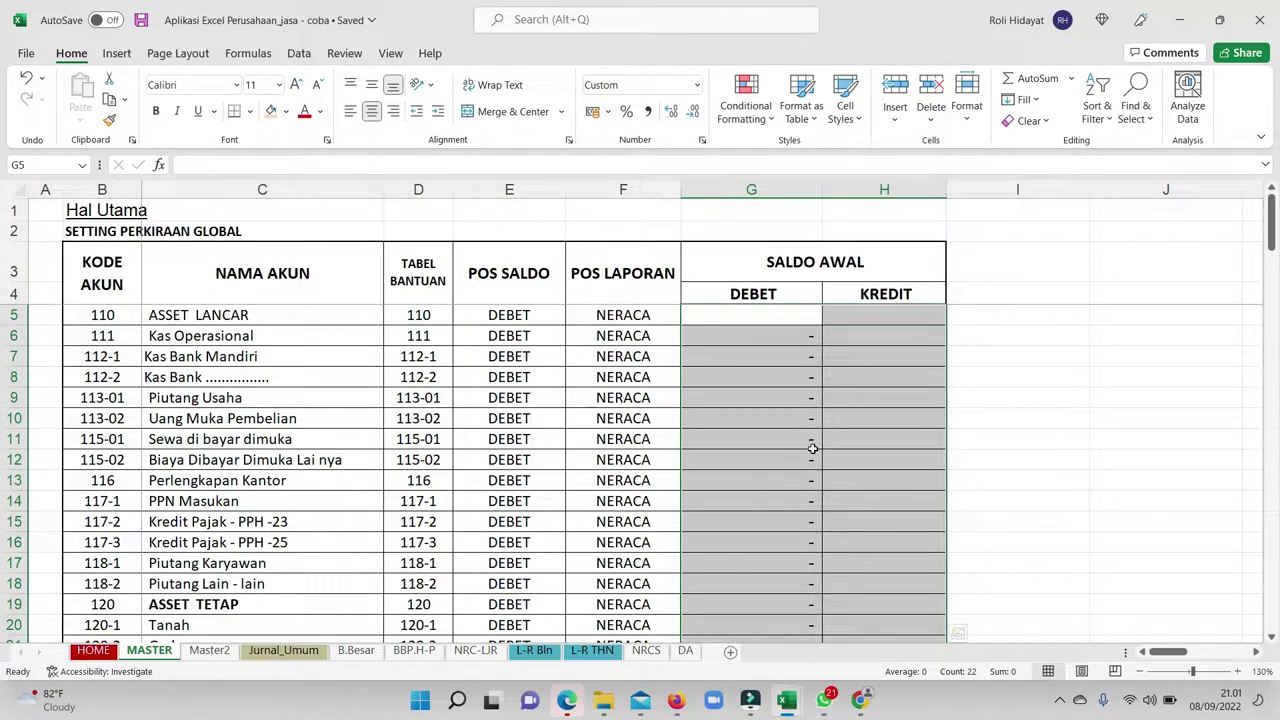
drag(768, 319, 868, 604)
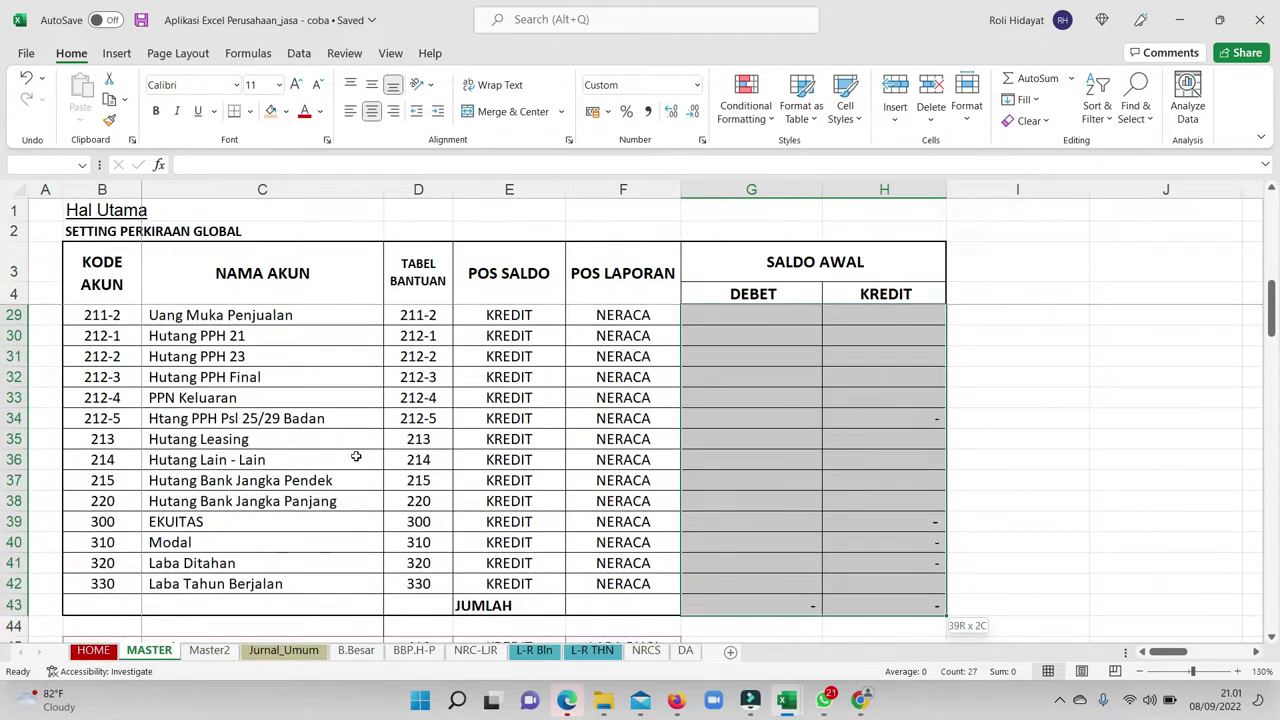
scroll(357, 451, up, 4)
scroll(146, 370, up, 4)
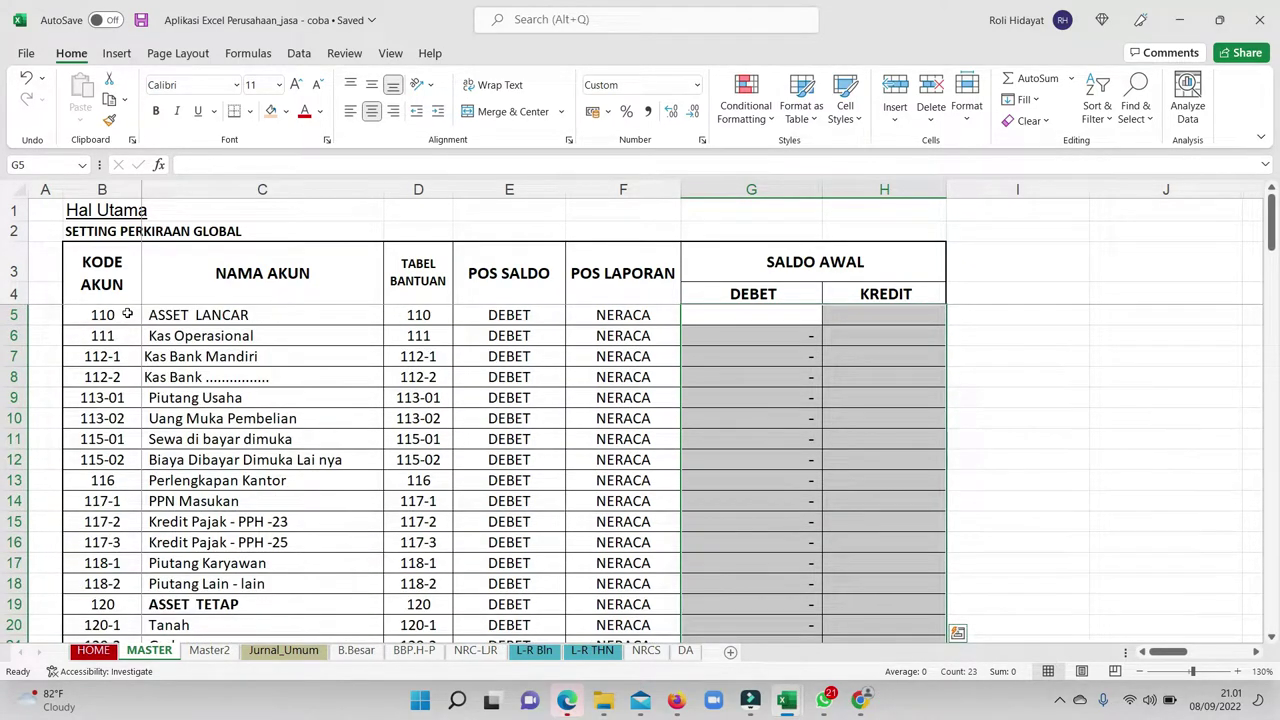
Step: Select the account codes B5:D17, then the opening balances G5:H36, scrolling down the account list
drag(127, 314, 430, 558)
click(808, 376)
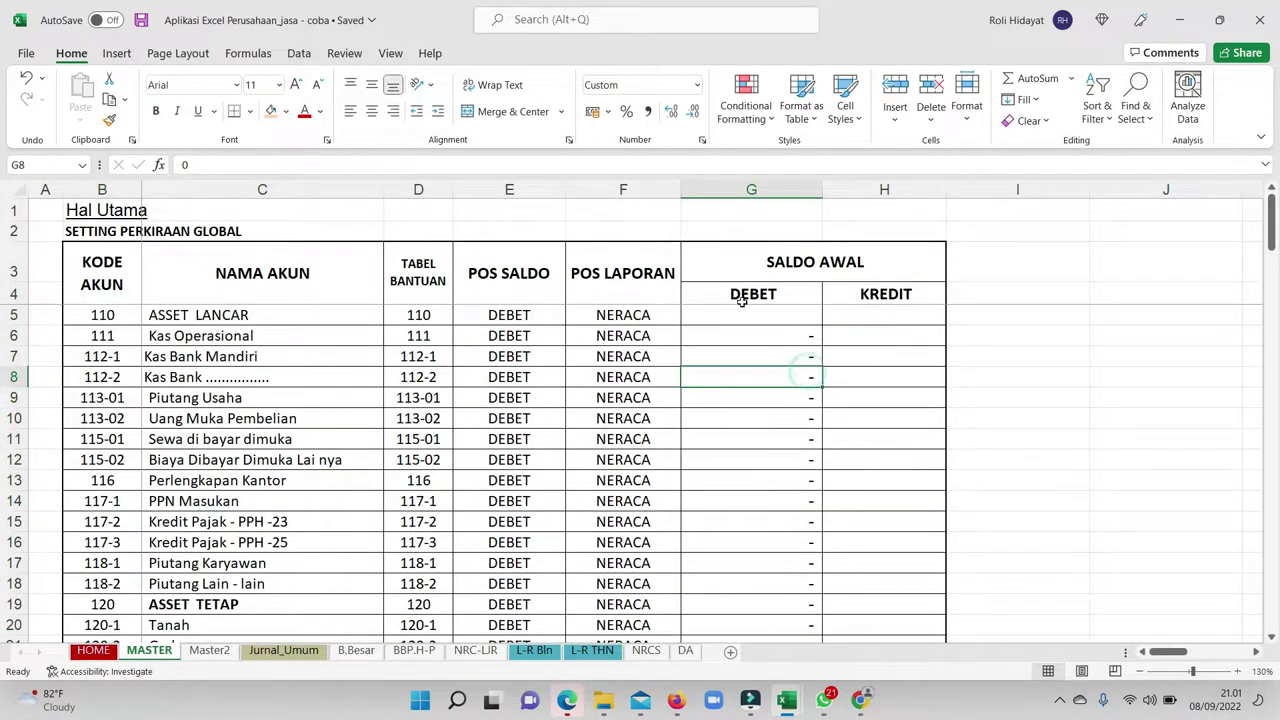
drag(717, 320, 783, 595)
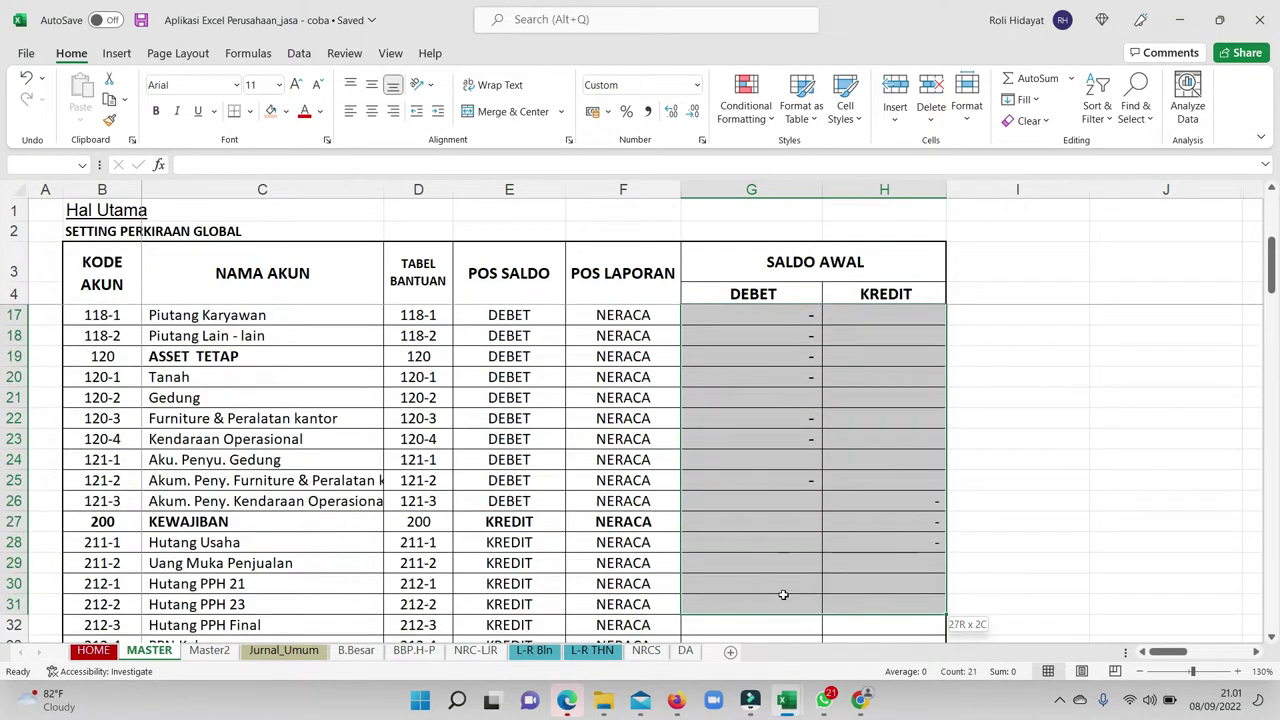
drag(783, 595, 688, 538)
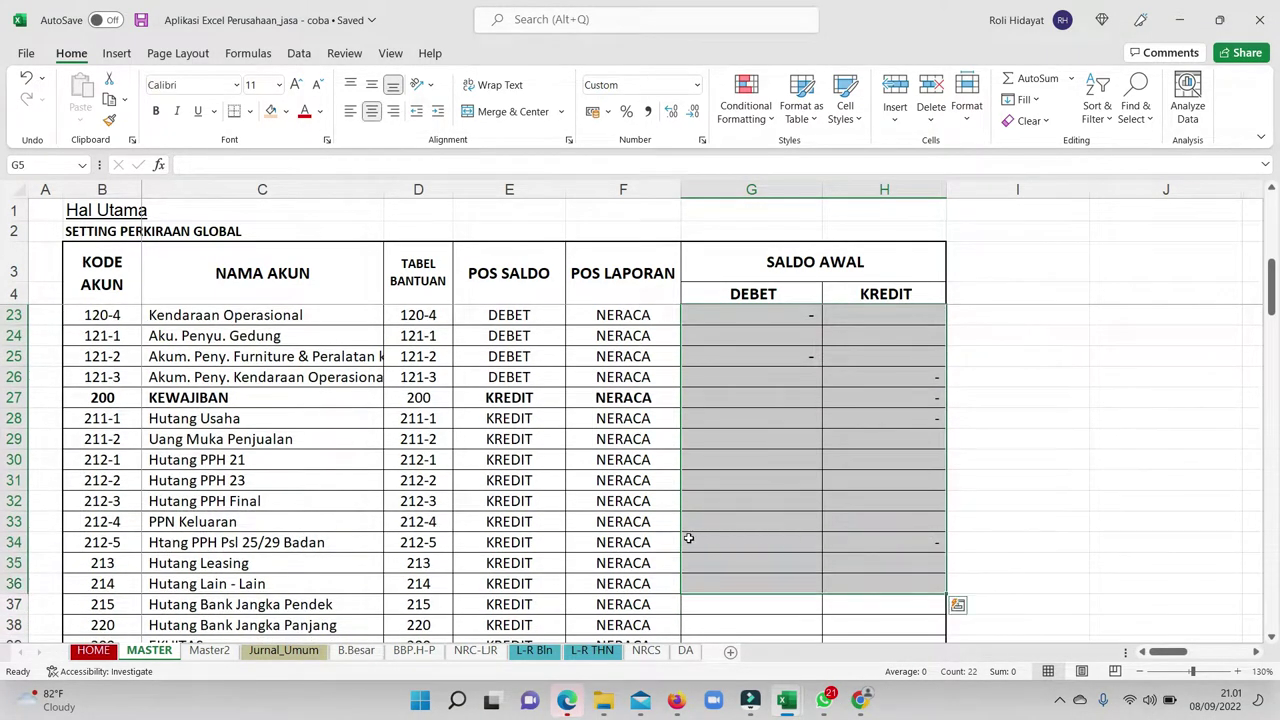
scroll(600, 500, down, 6)
scroll(550, 470, down, 3)
scroll(479, 444, down, 8)
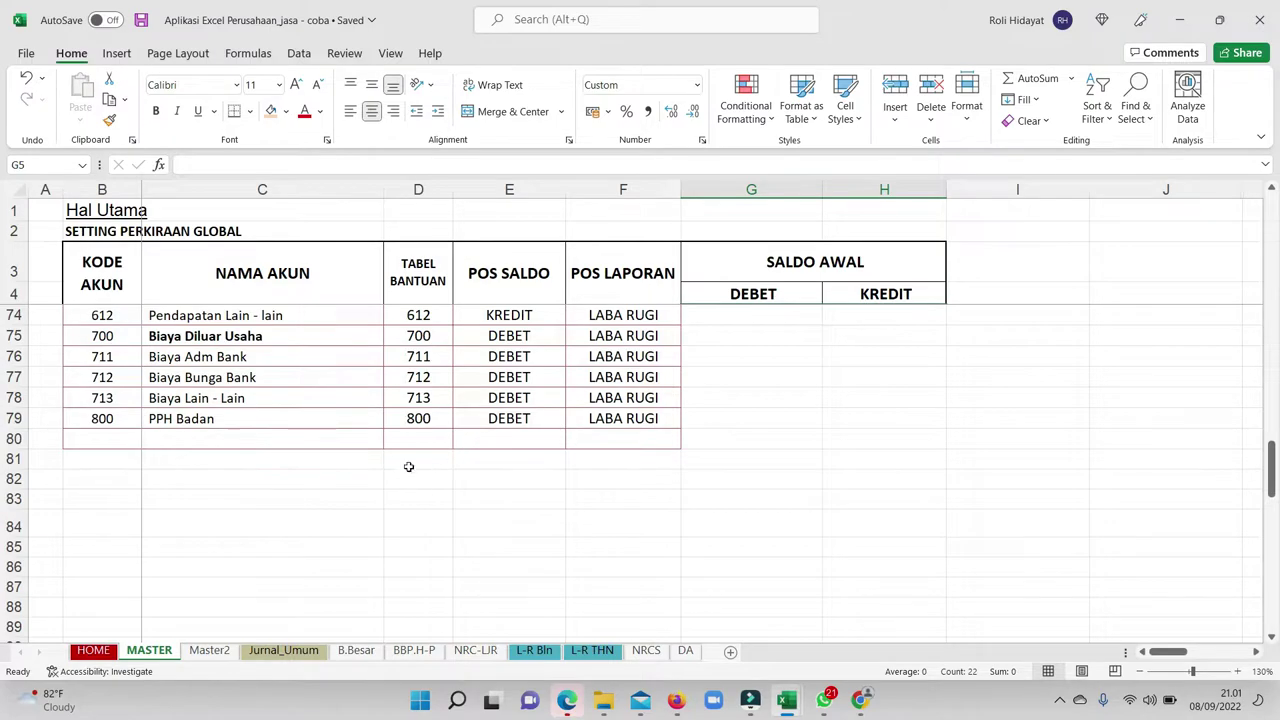
scroll(400, 470, up, 1)
scroll(400, 470, up, 3)
scroll(400, 470, up, 3)
scroll(307, 605, up, 3)
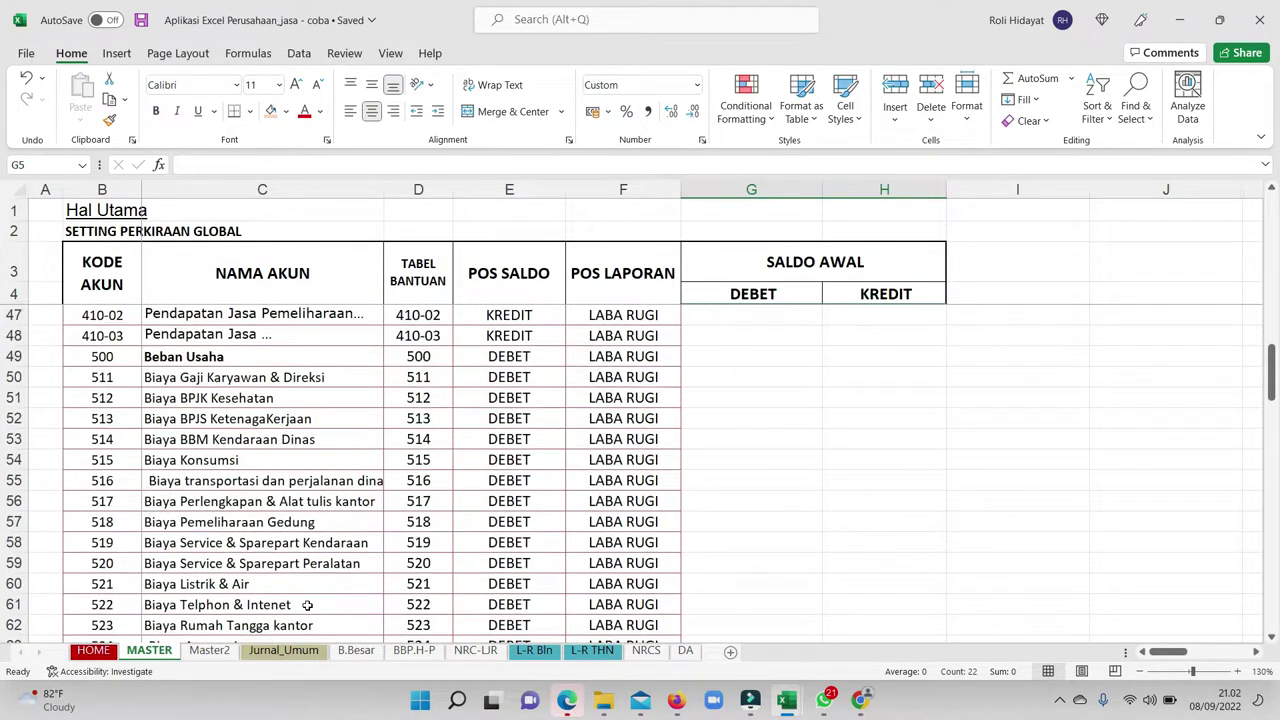
scroll(218, 601, down, 3)
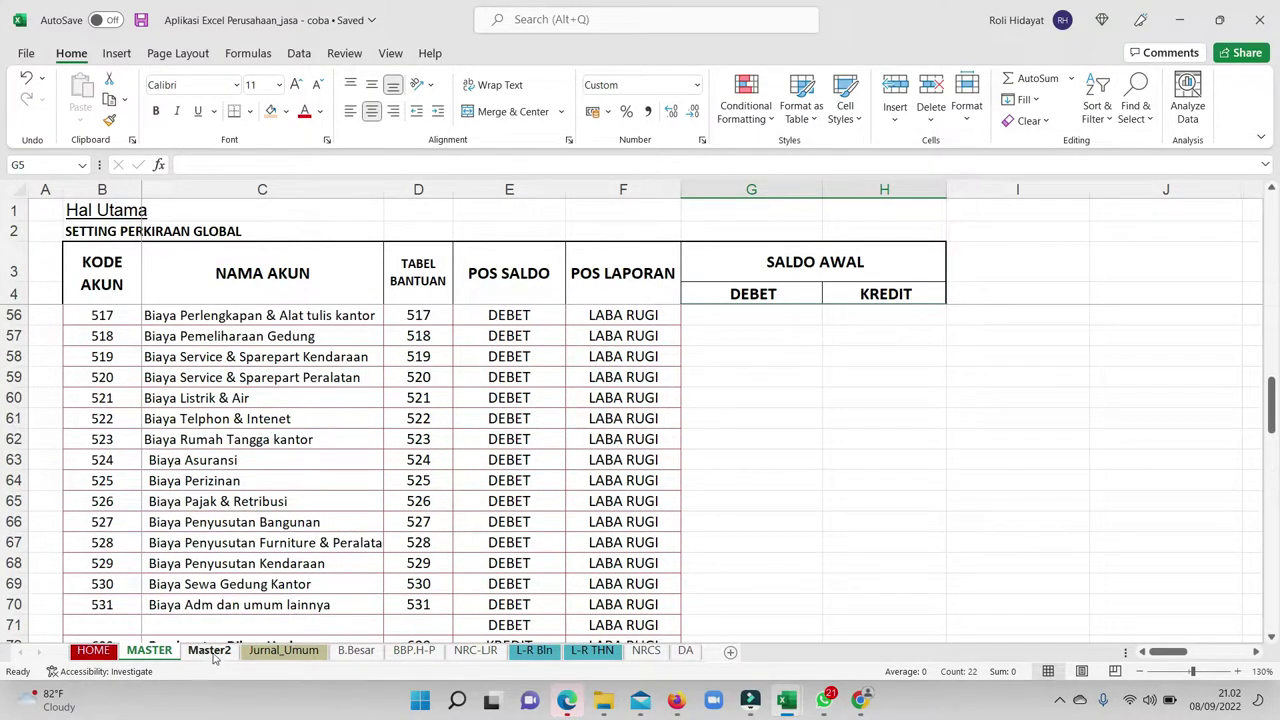
Step: Scroll through the Master2 relation settings list
click(209, 650)
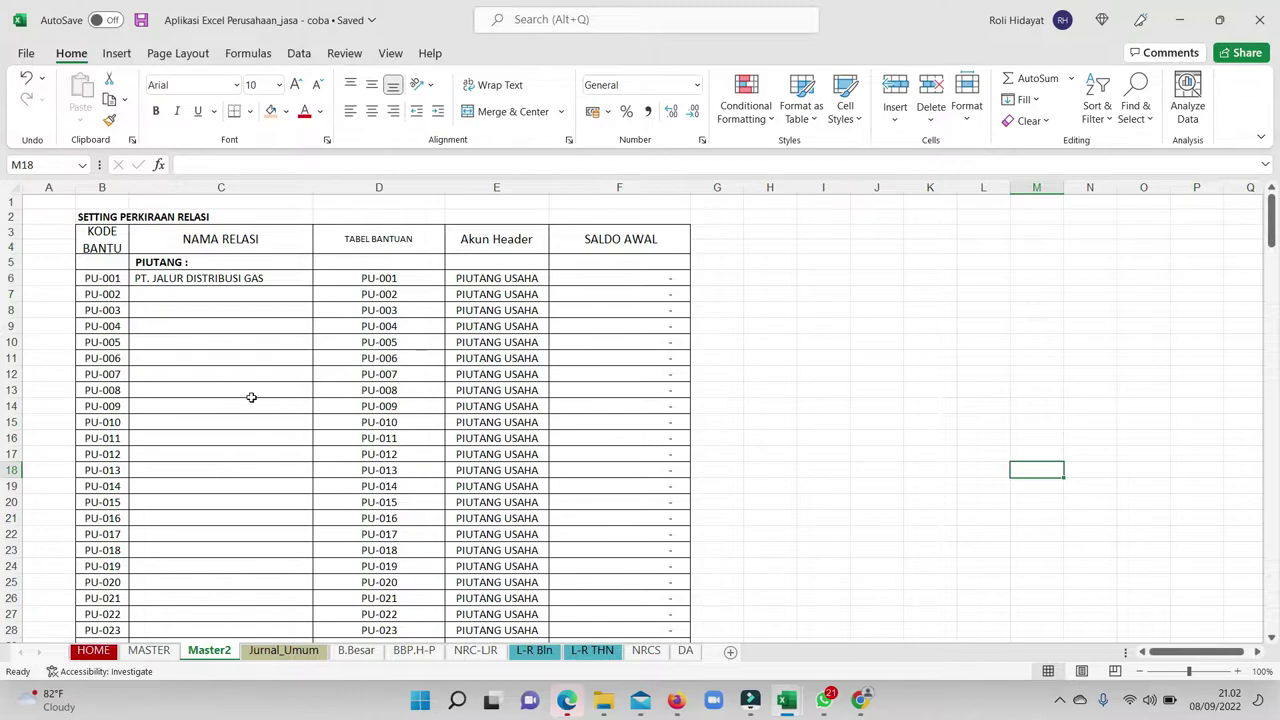
scroll(251, 397, down, 3)
scroll(243, 377, down, 4)
scroll(249, 377, down, 4)
scroll(261, 372, down, 12)
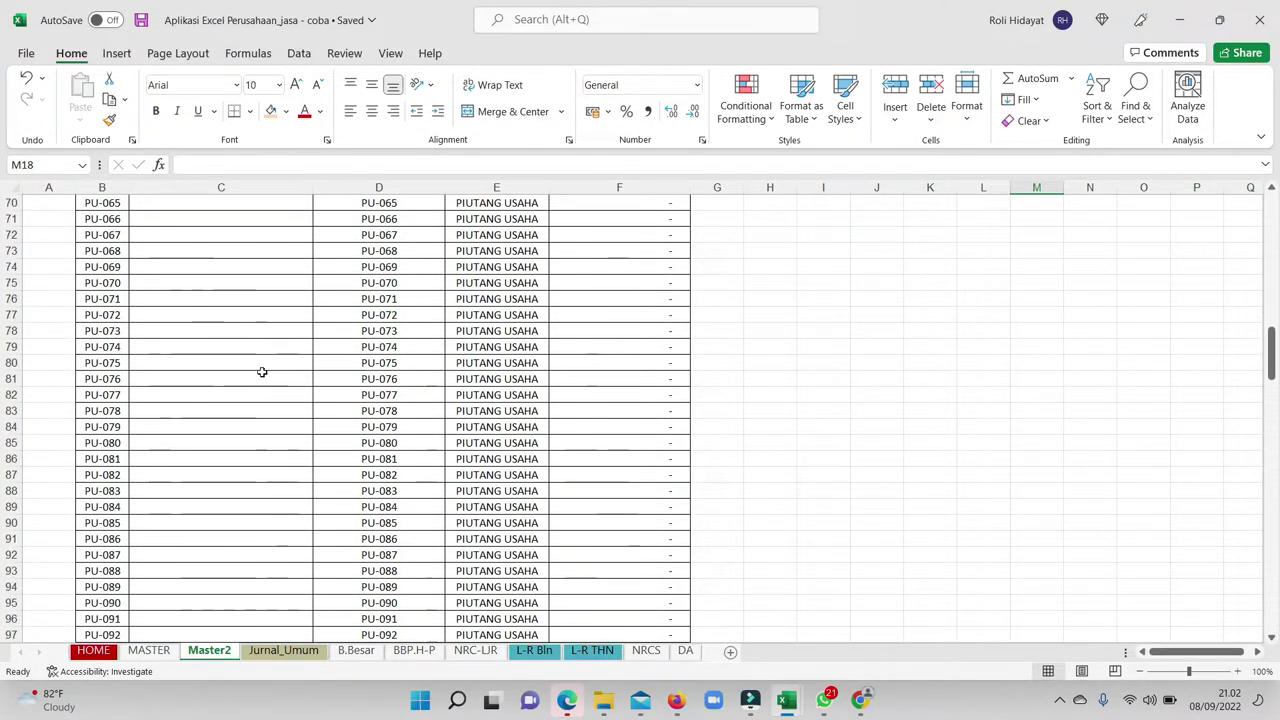
scroll(261, 372, down, 13)
scroll(297, 374, down, 11)
scroll(309, 363, down, 5)
scroll(331, 383, down, 15)
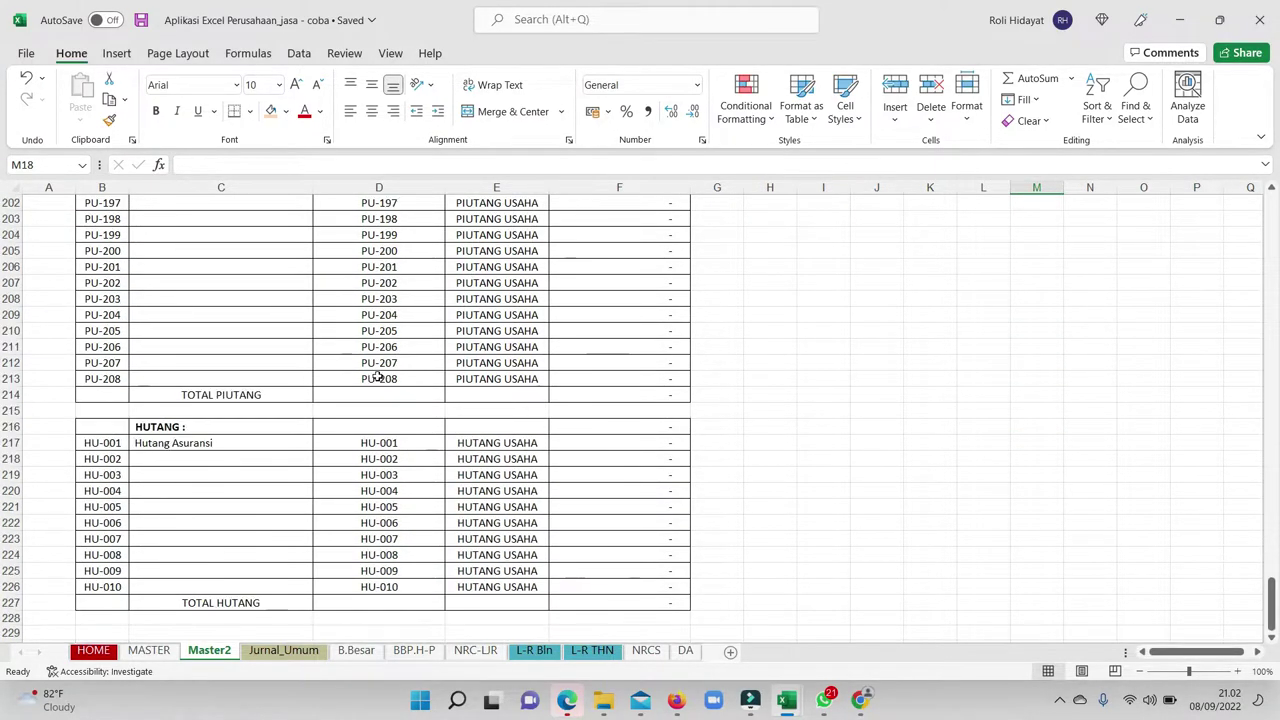
scroll(376, 378, down, 5)
scroll(400, 380, up, 8)
scroll(403, 374, up, 12)
scroll(447, 435, up, 6)
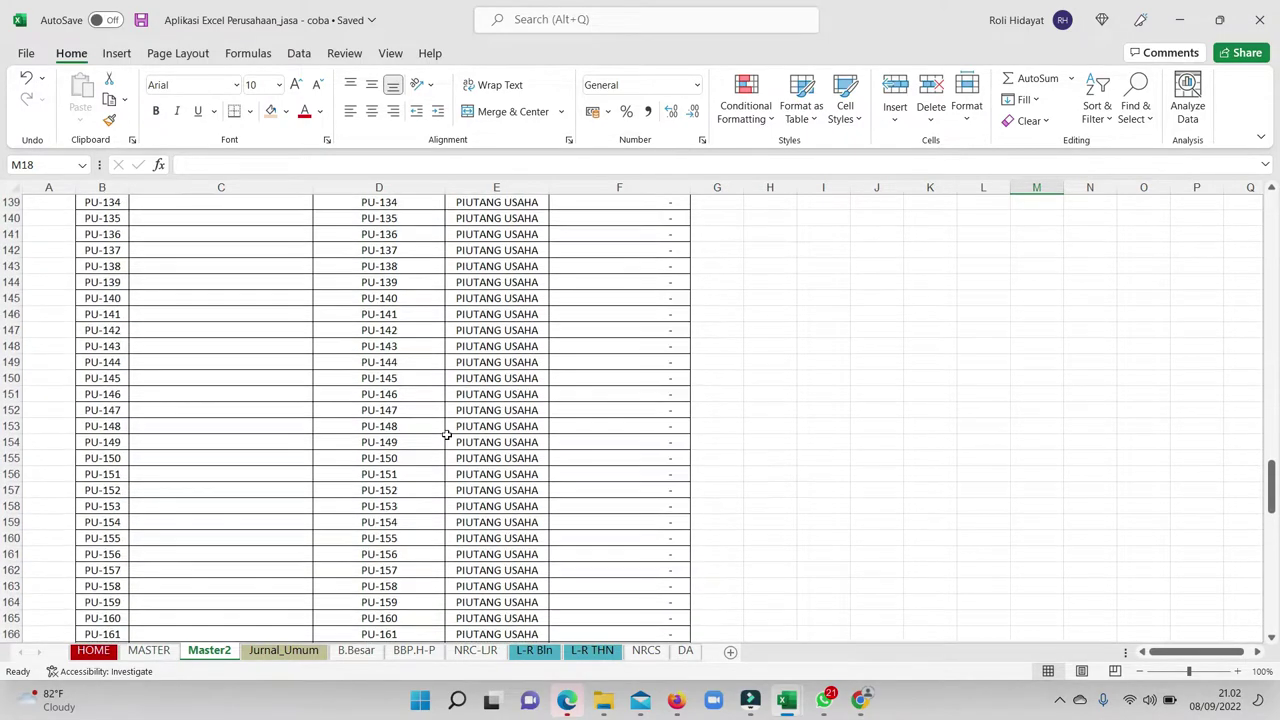
scroll(447, 435, up, 10)
scroll(460, 437, up, 15)
scroll(277, 466, up, 10)
scroll(277, 466, up, 5)
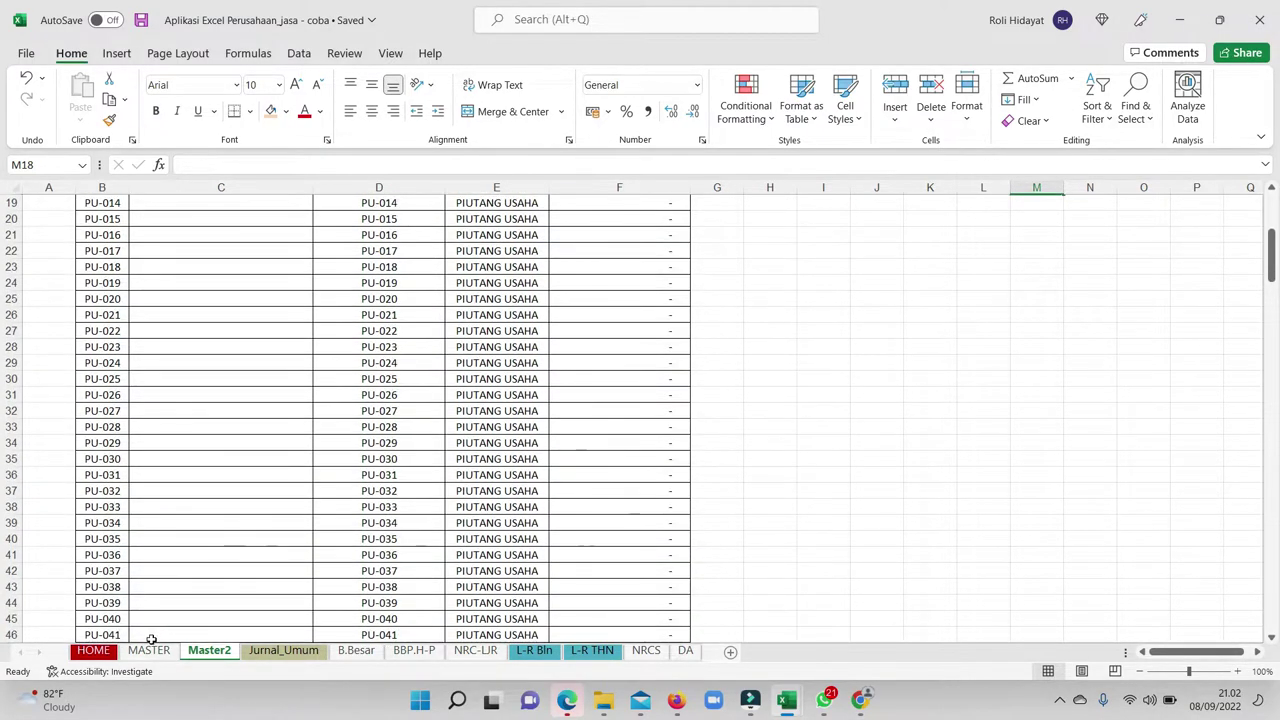
Step: Return via MASTER to the Jurnal_Umum sheet and select cell L11
click(149, 650)
scroll(450, 480, up, 4)
scroll(697, 414, up, 5)
scroll(363, 607, up, 7)
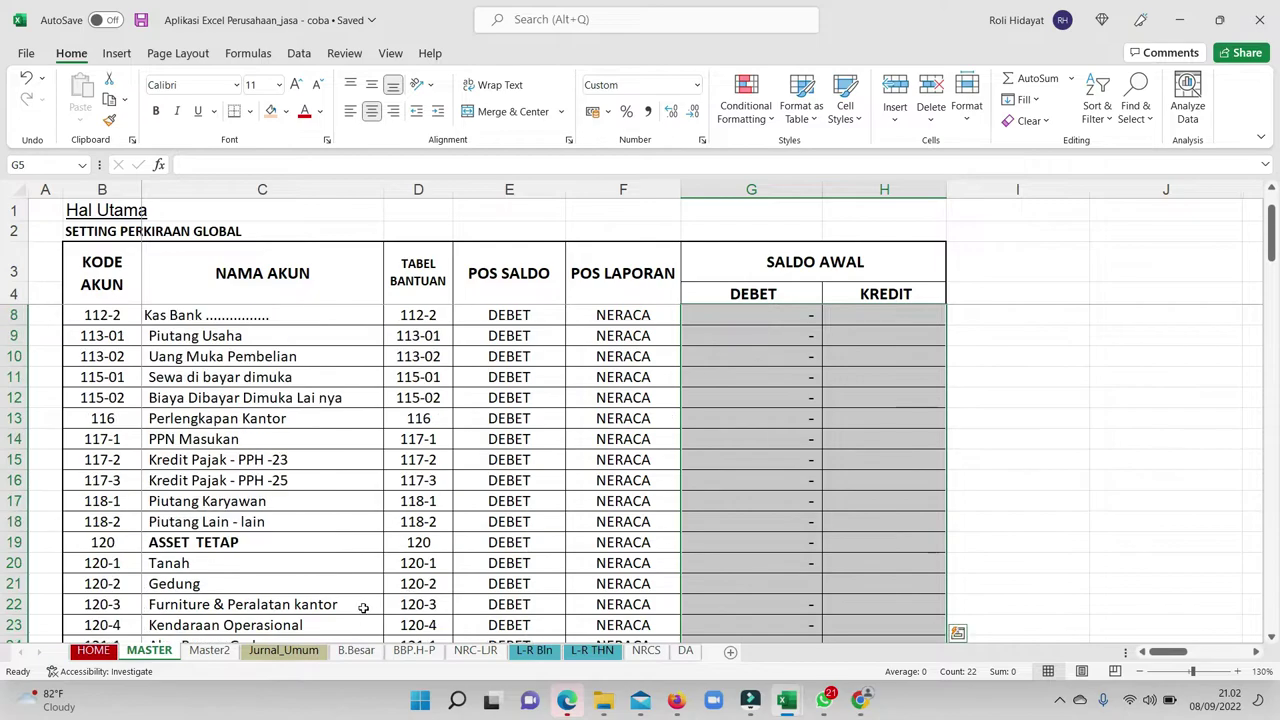
click(284, 648)
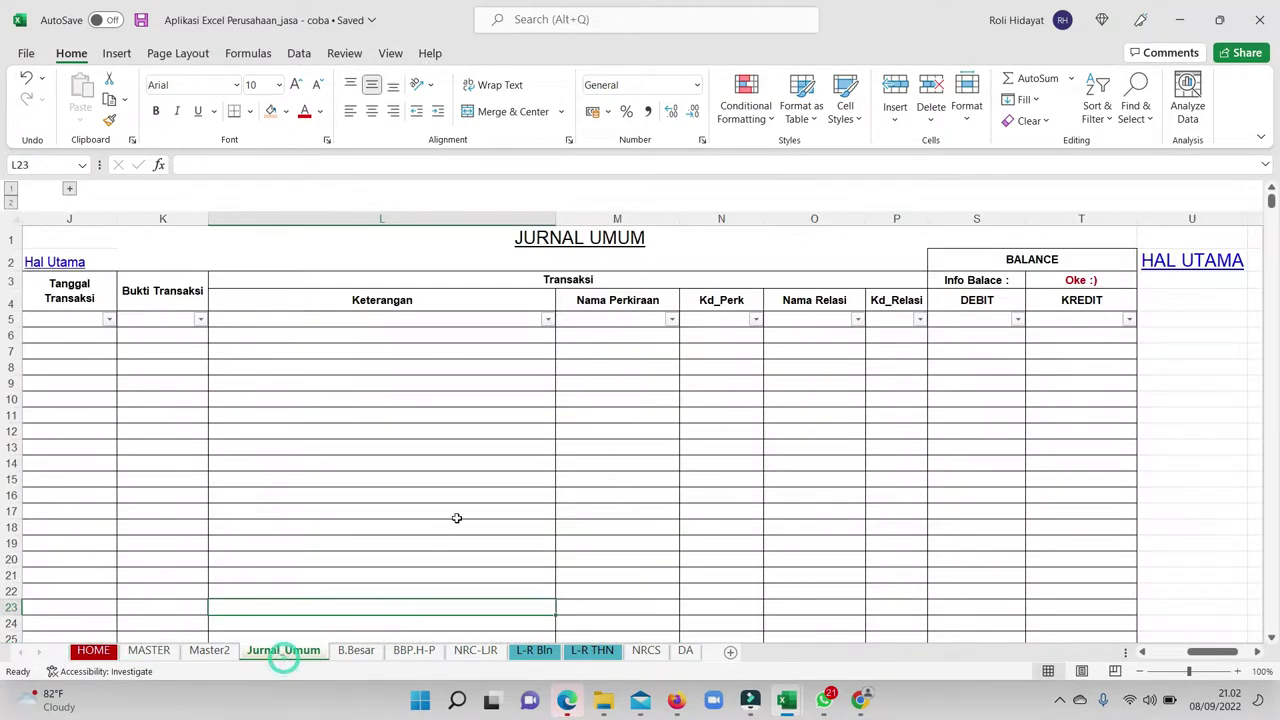
click(394, 417)
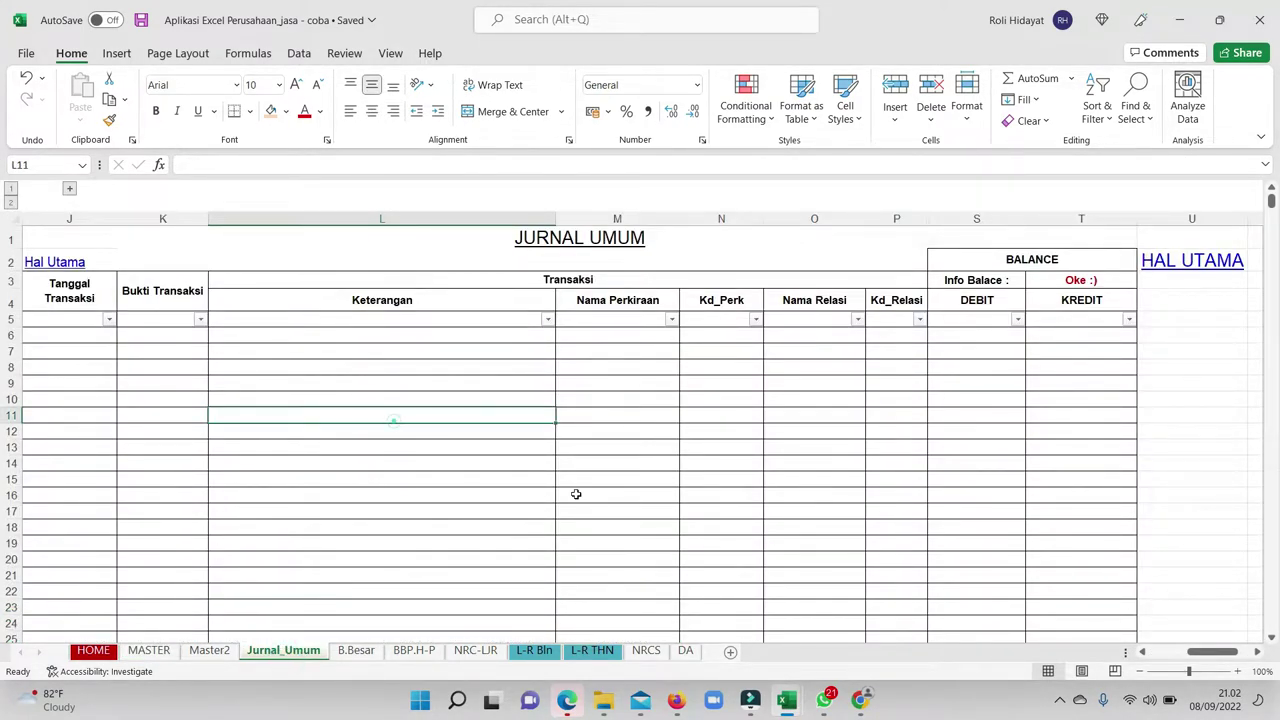
Step: In the Book2 workbook, select the journal entries from J7 downward
mouse_move(790, 700)
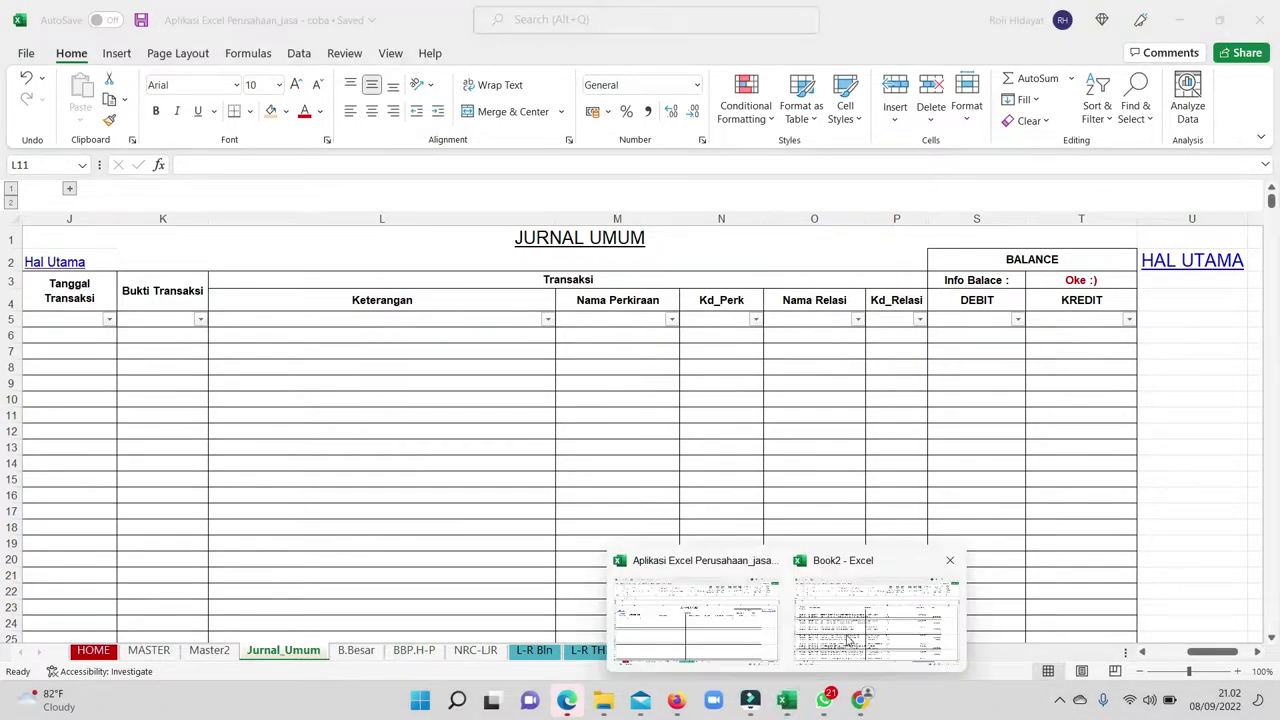
click(838, 642)
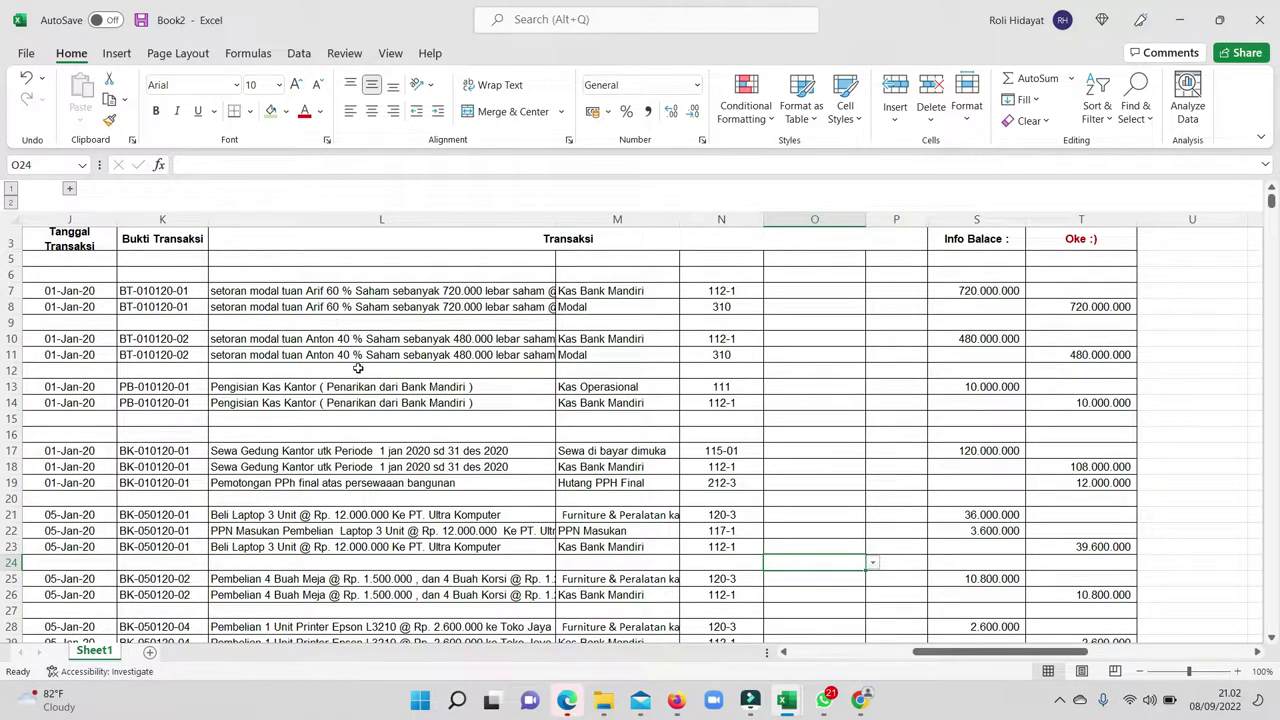
scroll(210, 404, down, 2)
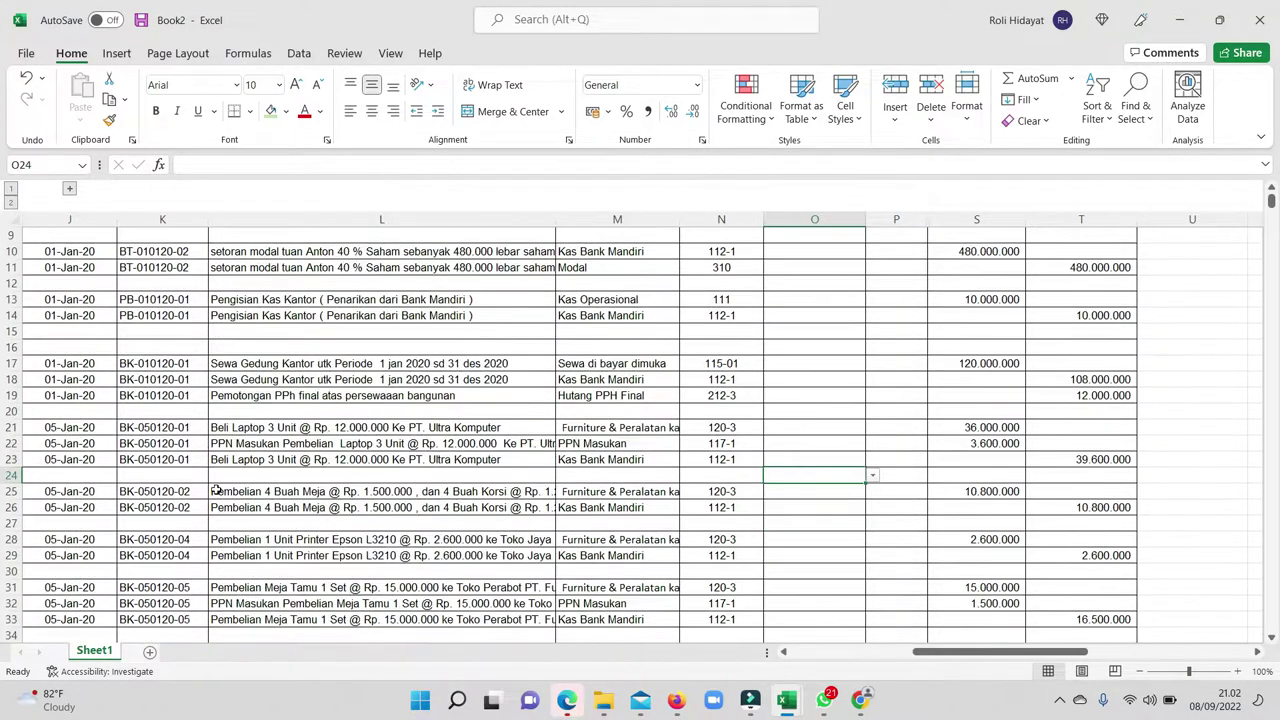
scroll(193, 416, up, 2)
drag(84, 289, 1030, 718)
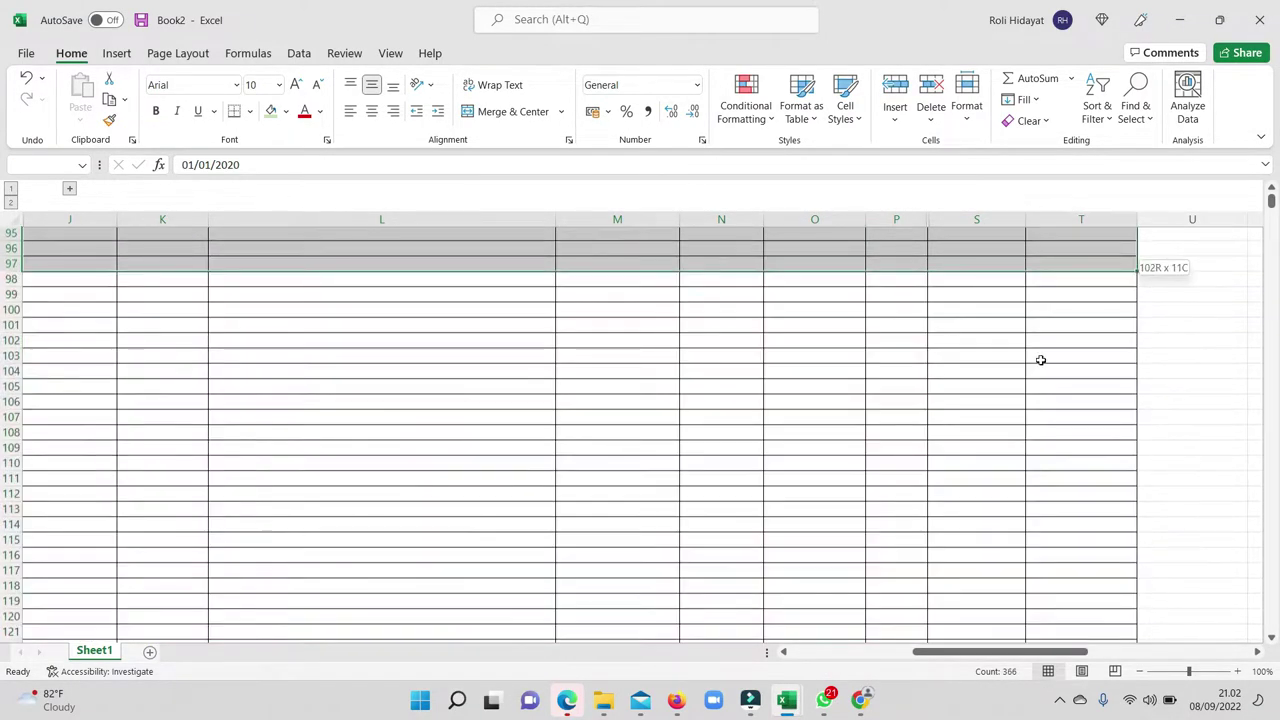
mouse_move(1030, 718)
mouse_down()
mouse_move(1088, 338)
mouse_move(1034, 297)
mouse_up()
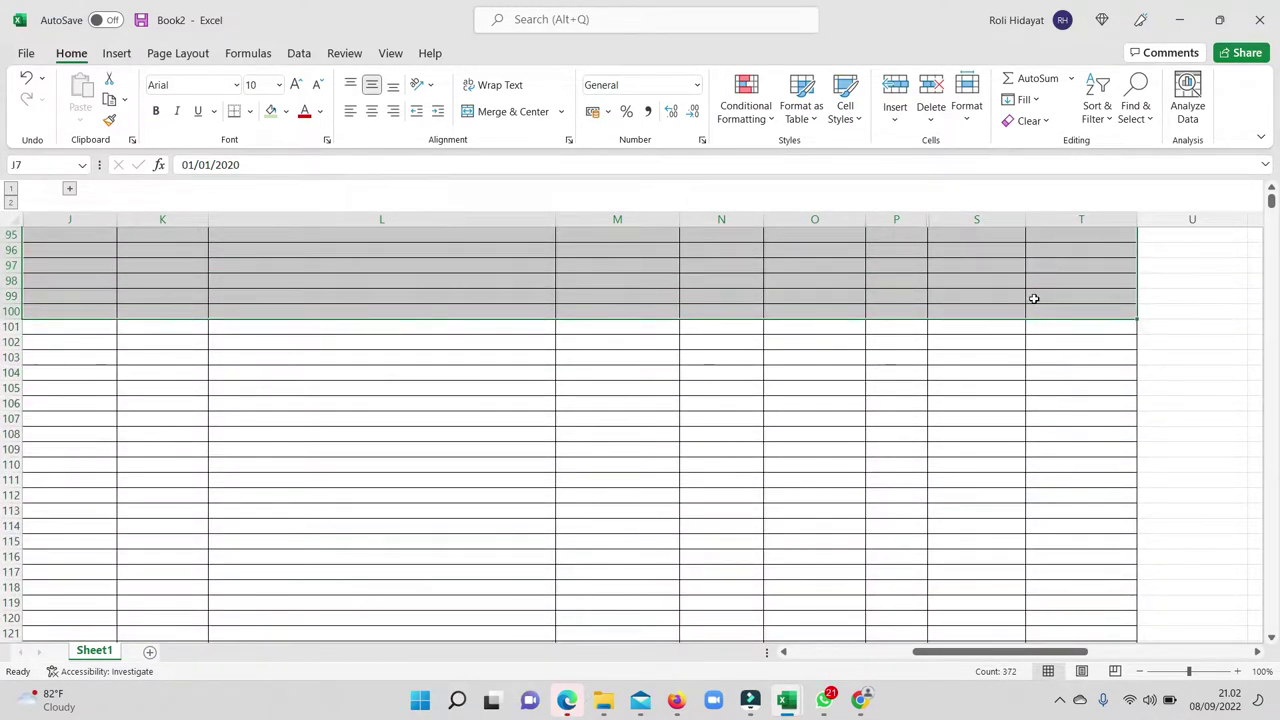
scroll(1008, 317, up, 5)
scroll(1008, 290, up, 13)
scroll(1008, 281, up, 4)
scroll(1000, 270, up, 8)
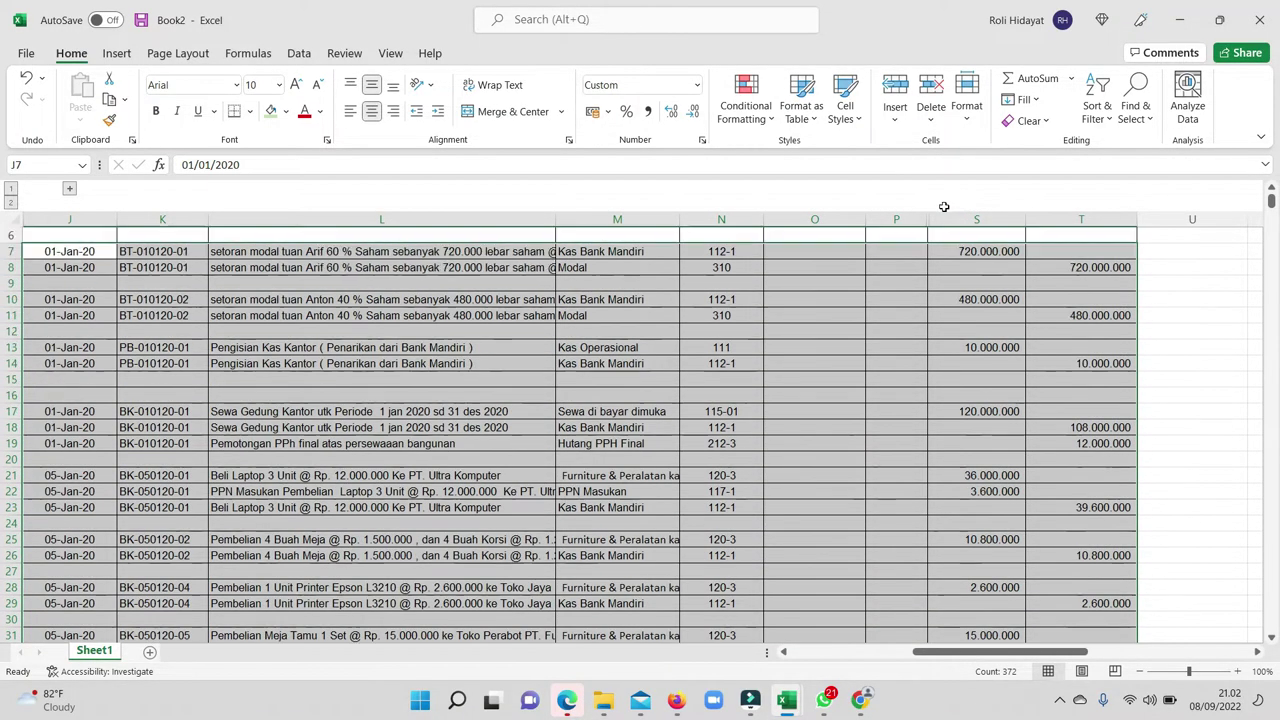
scroll(980, 250, up, 2)
Step: Unhide column Q and copy the journal entries in J7:T71
drag(971, 241, 980, 238)
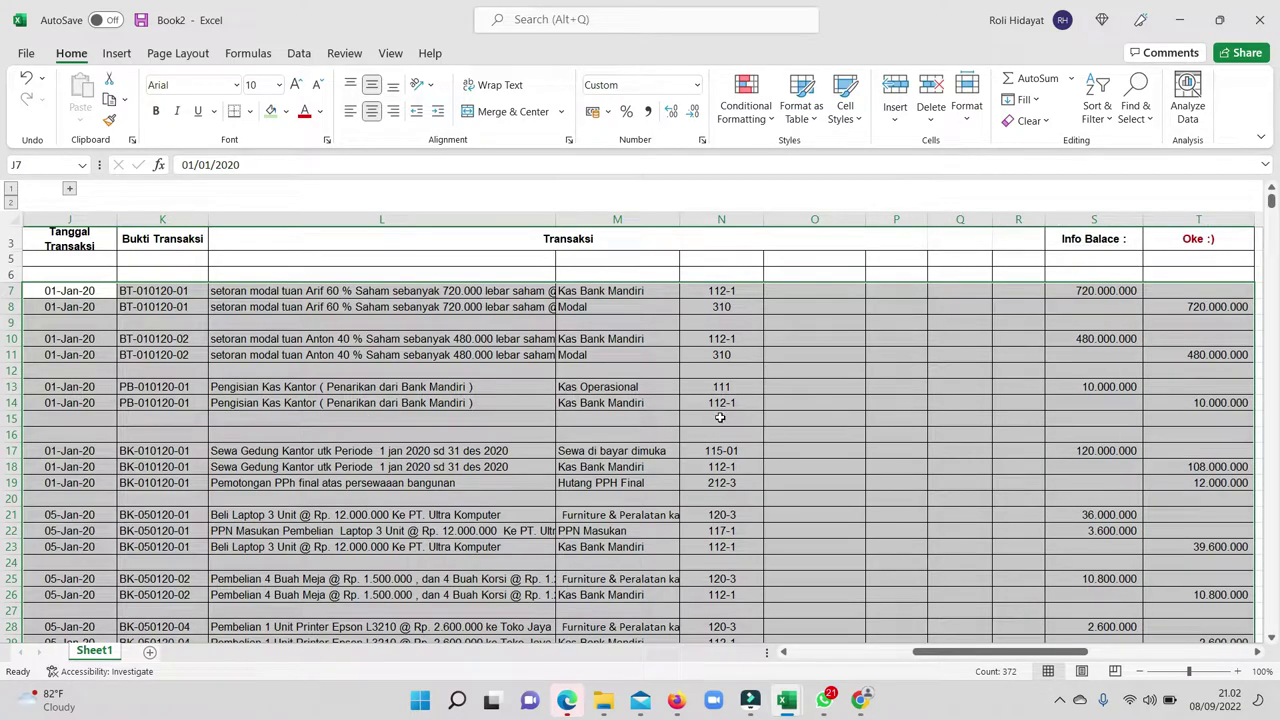
click(590, 357)
mouse_move(65, 292)
mouse_down()
mouse_move(1128, 716)
mouse_move(416, 519)
mouse_up()
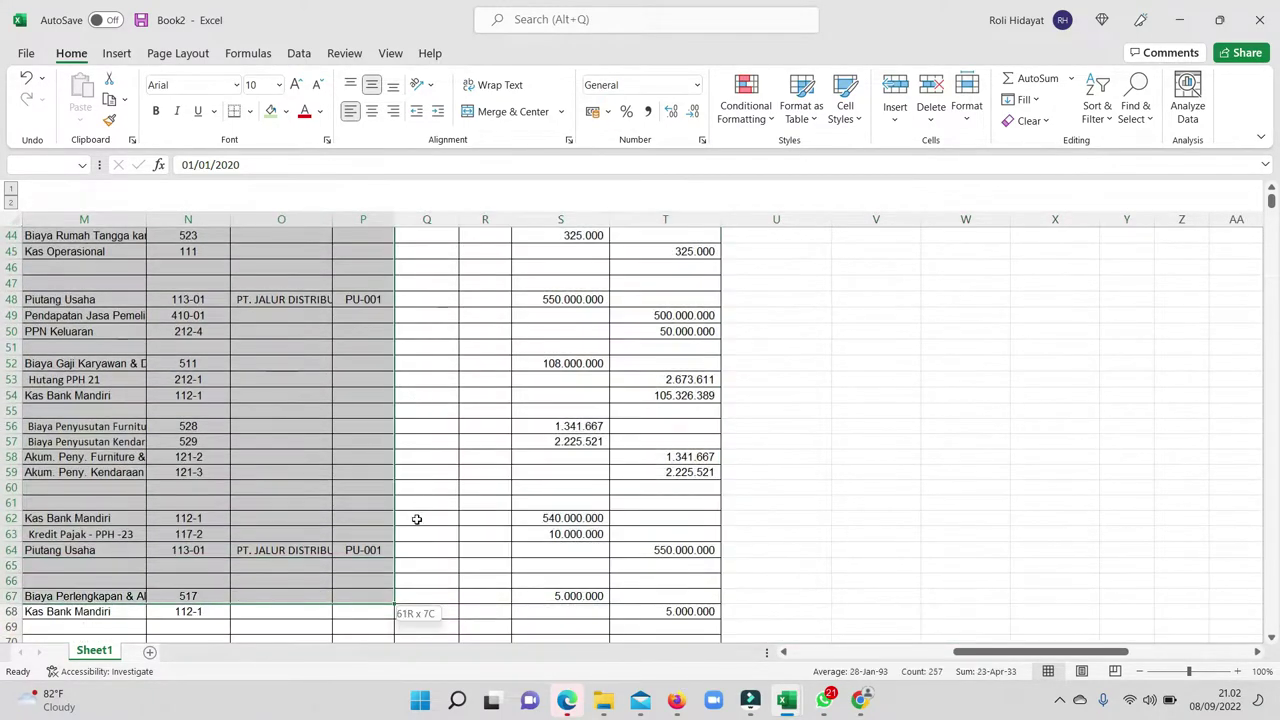
mouse_move(416, 519)
mouse_down()
mouse_move(679, 349)
mouse_move(663, 349)
mouse_up()
right_click(656, 294)
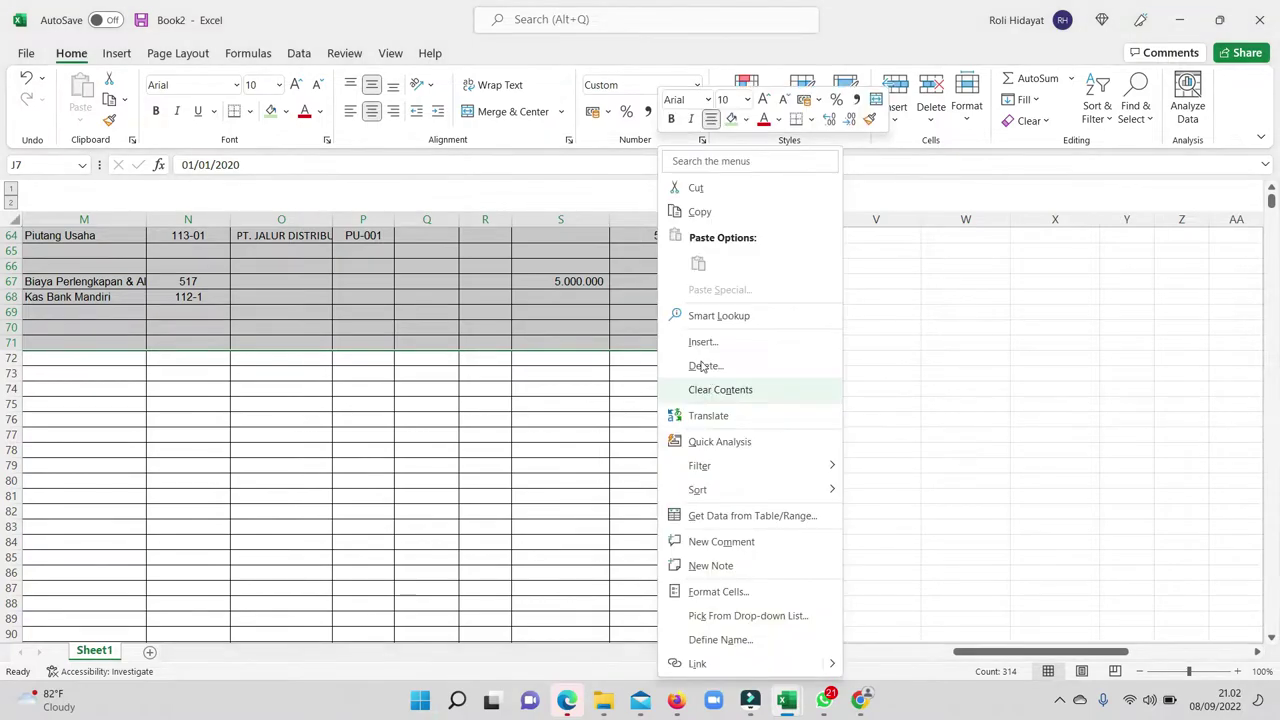
click(700, 212)
mouse_move(787, 700)
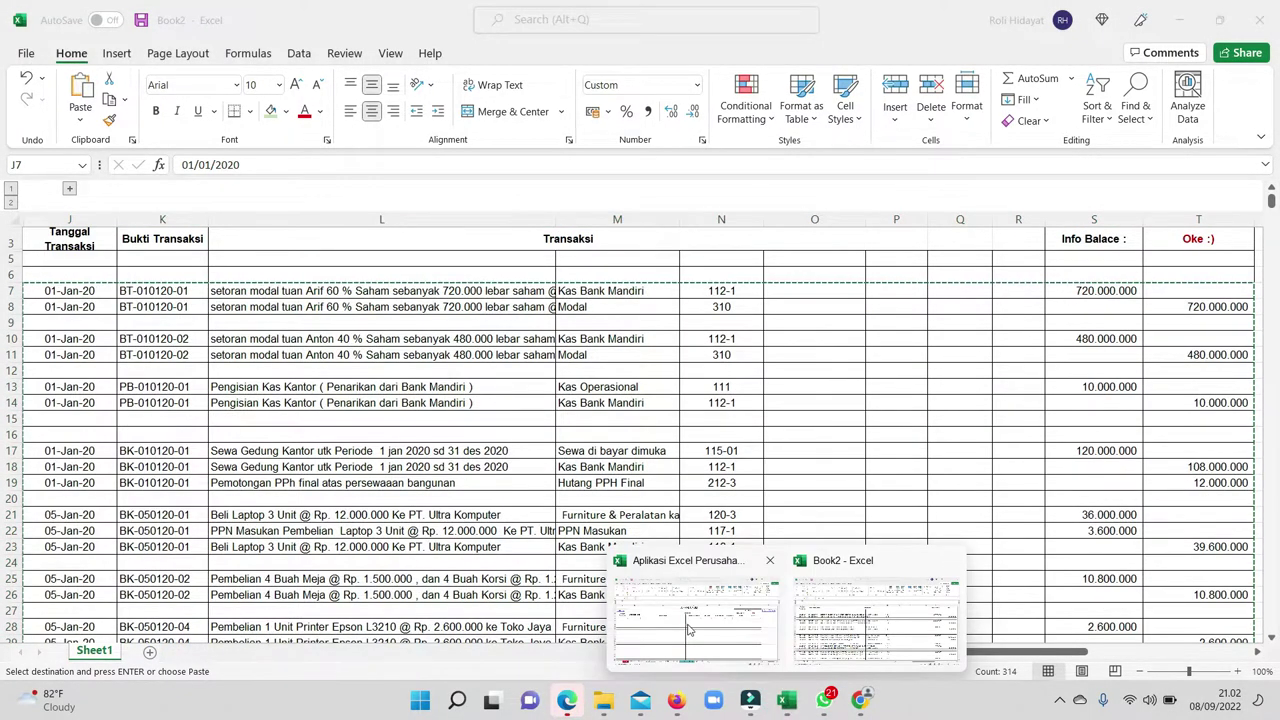
Step: Hide Book2's columns Q and R with Hide Columns, then switch back to Aplikasi Excel Perusahaan_jasa
click(688, 628)
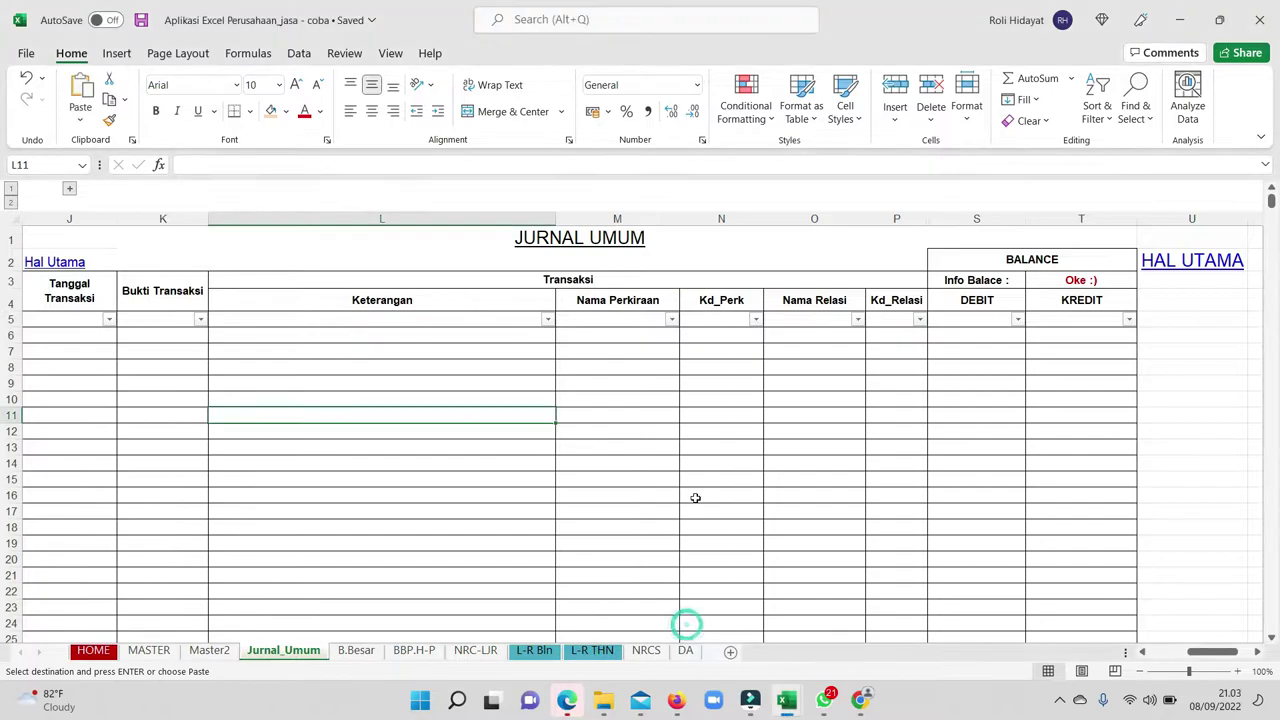
click(787, 700)
click(889, 626)
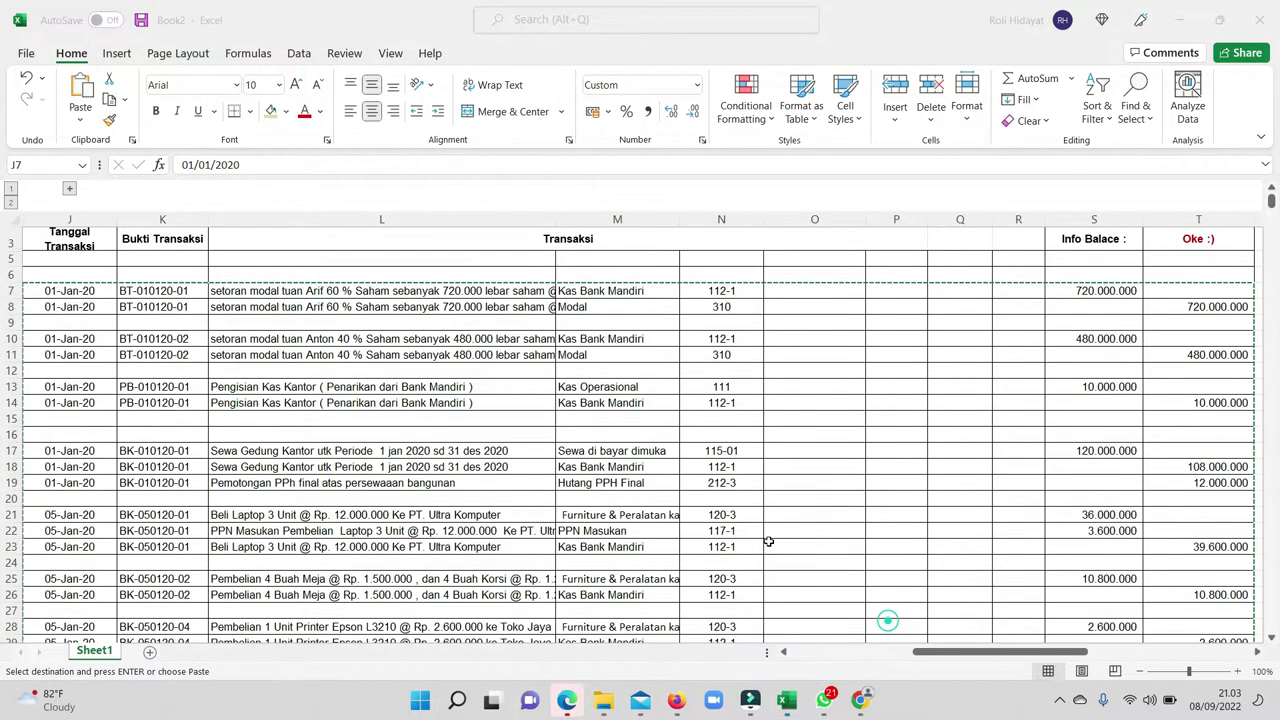
drag(969, 354, 1018, 466)
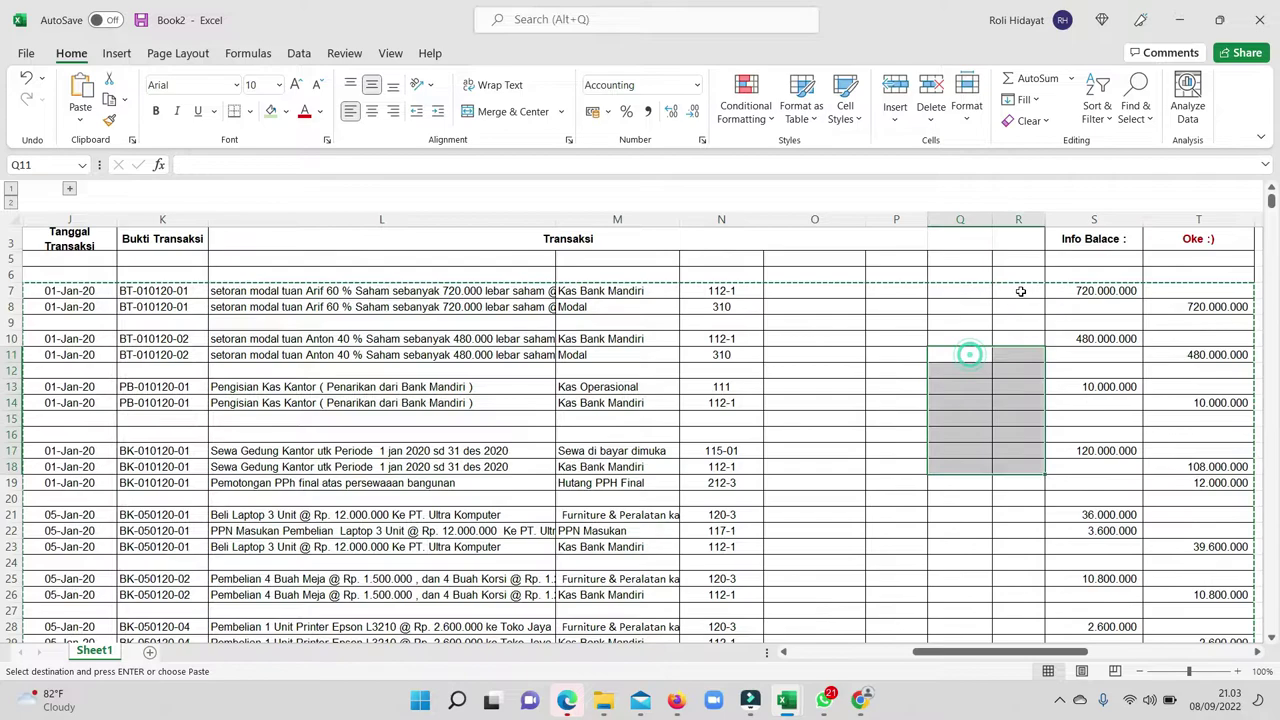
click(966, 105)
click(1014, 317)
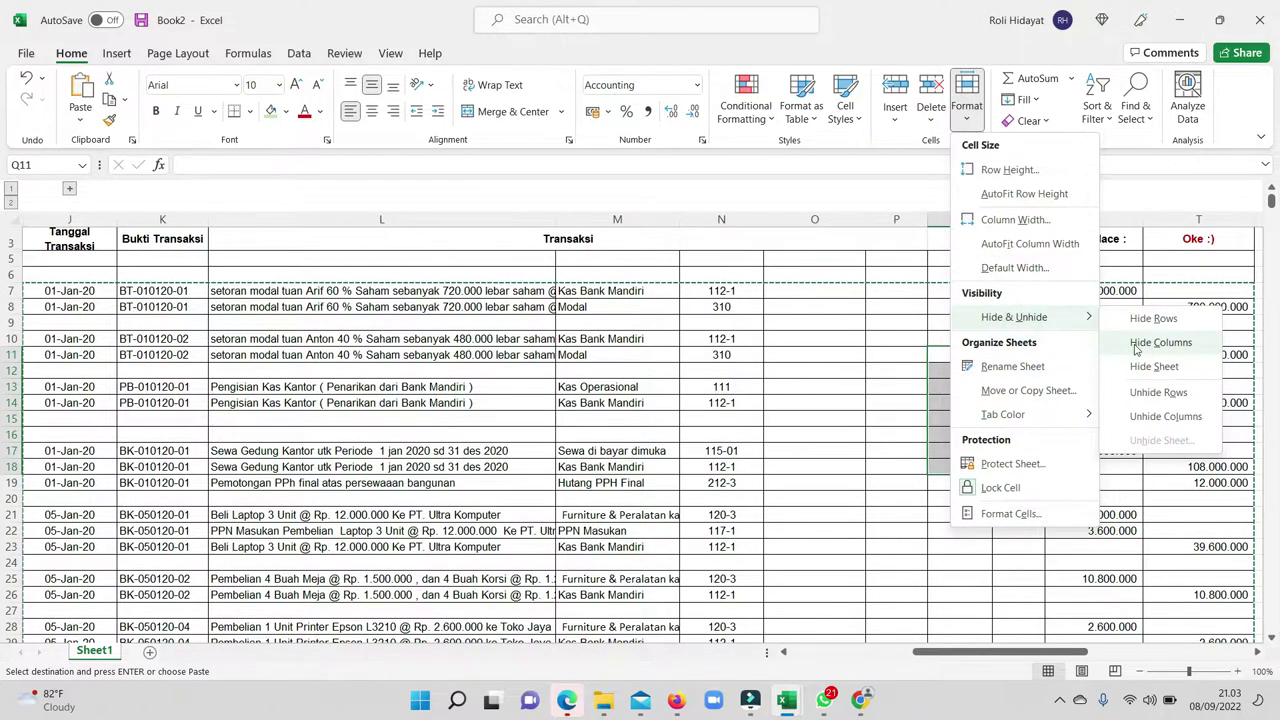
click(1150, 343)
mouse_move(786, 700)
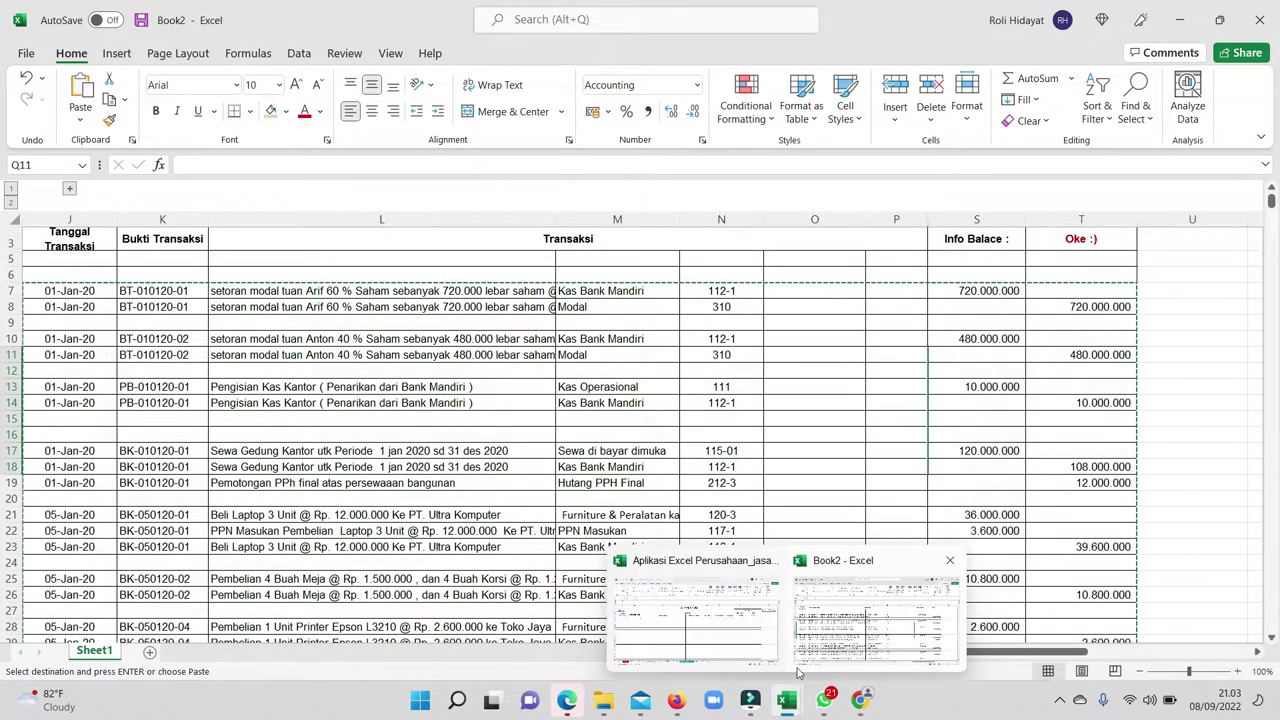
click(713, 635)
Step: Paste the copied journal at J7, filling rows 7–71 with entries dated 01-Jan-20 to 05-Feb-20
right_click(72, 352)
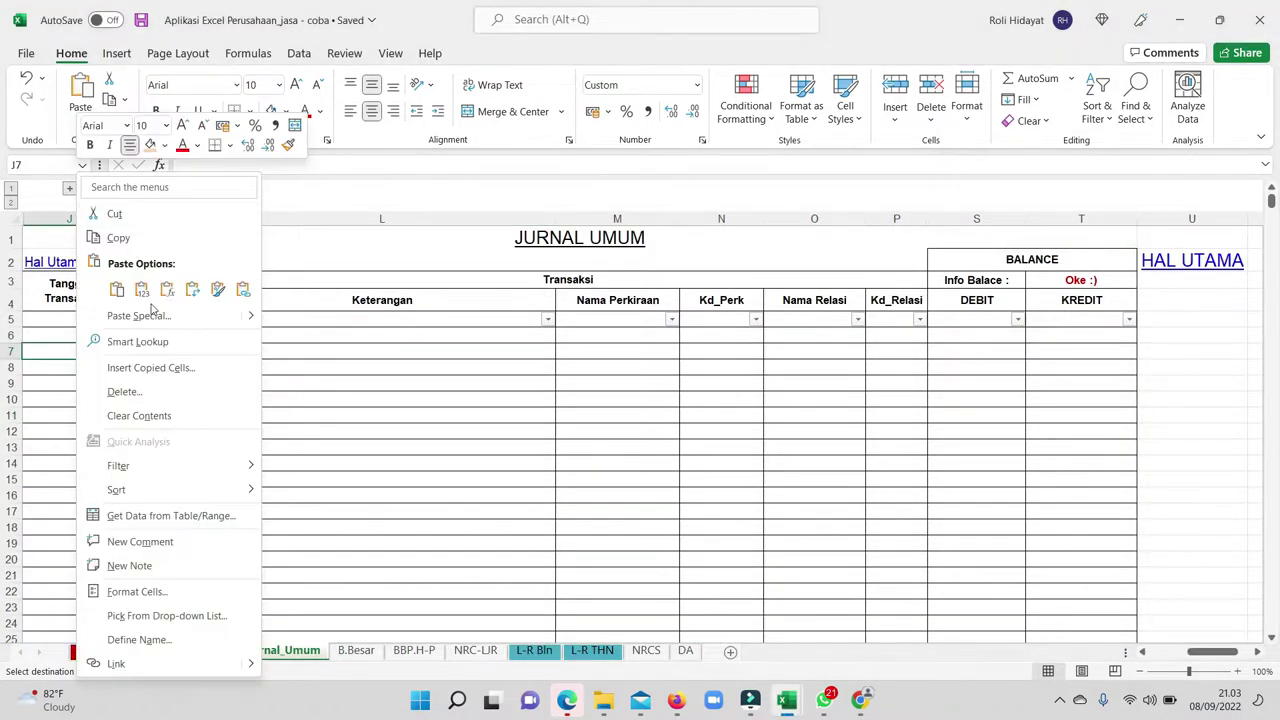
click(148, 292)
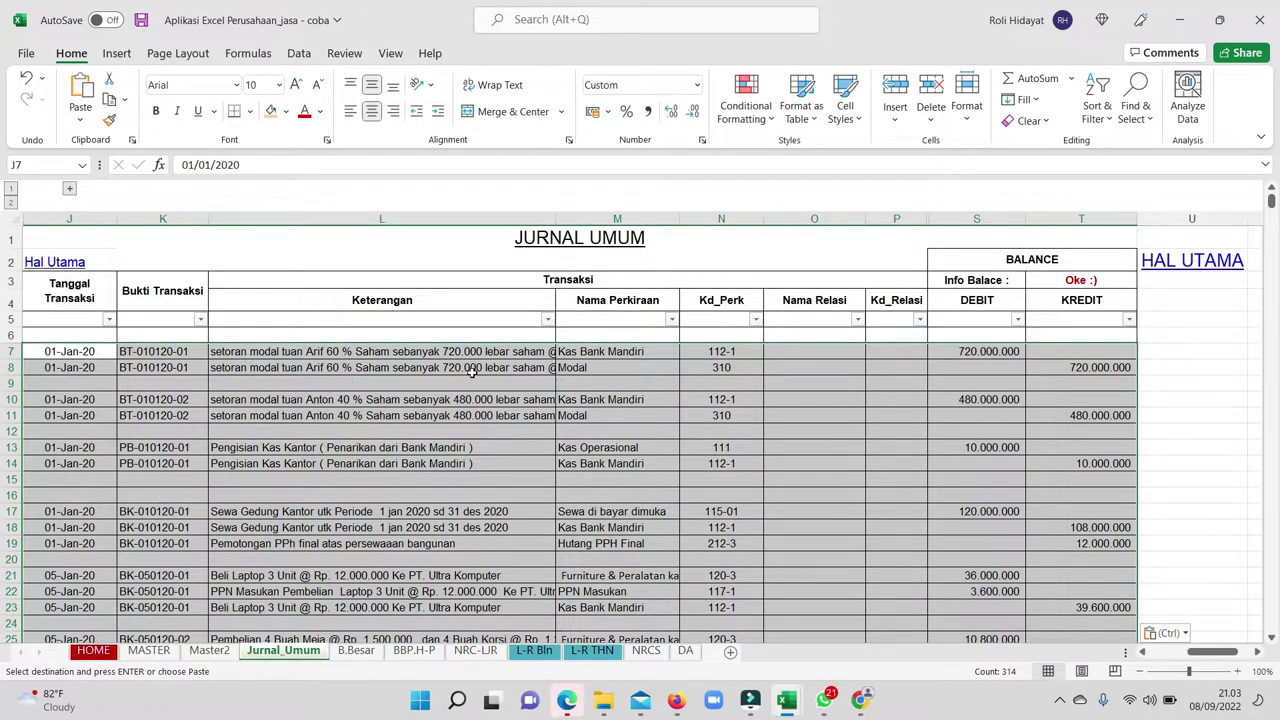
scroll(447, 367, down, 5)
scroll(612, 399, down, 4)
scroll(612, 399, down, 7)
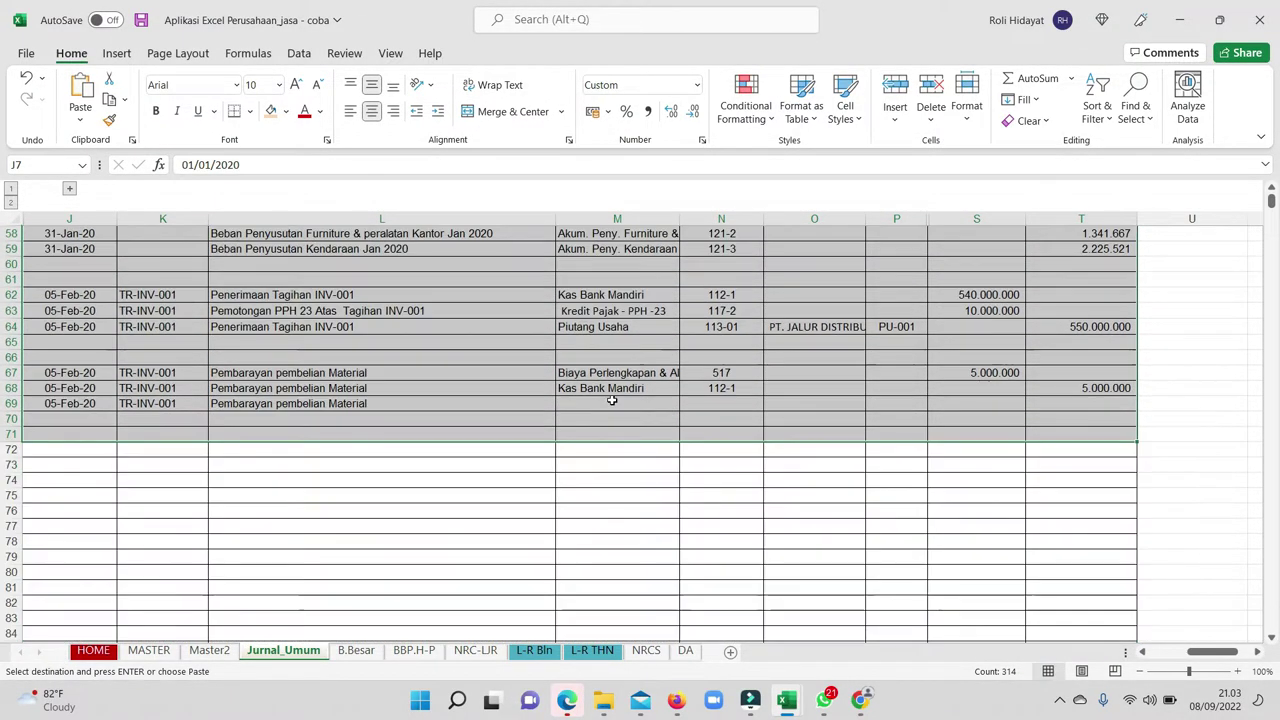
scroll(612, 399, down, 6)
scroll(612, 399, up, 3)
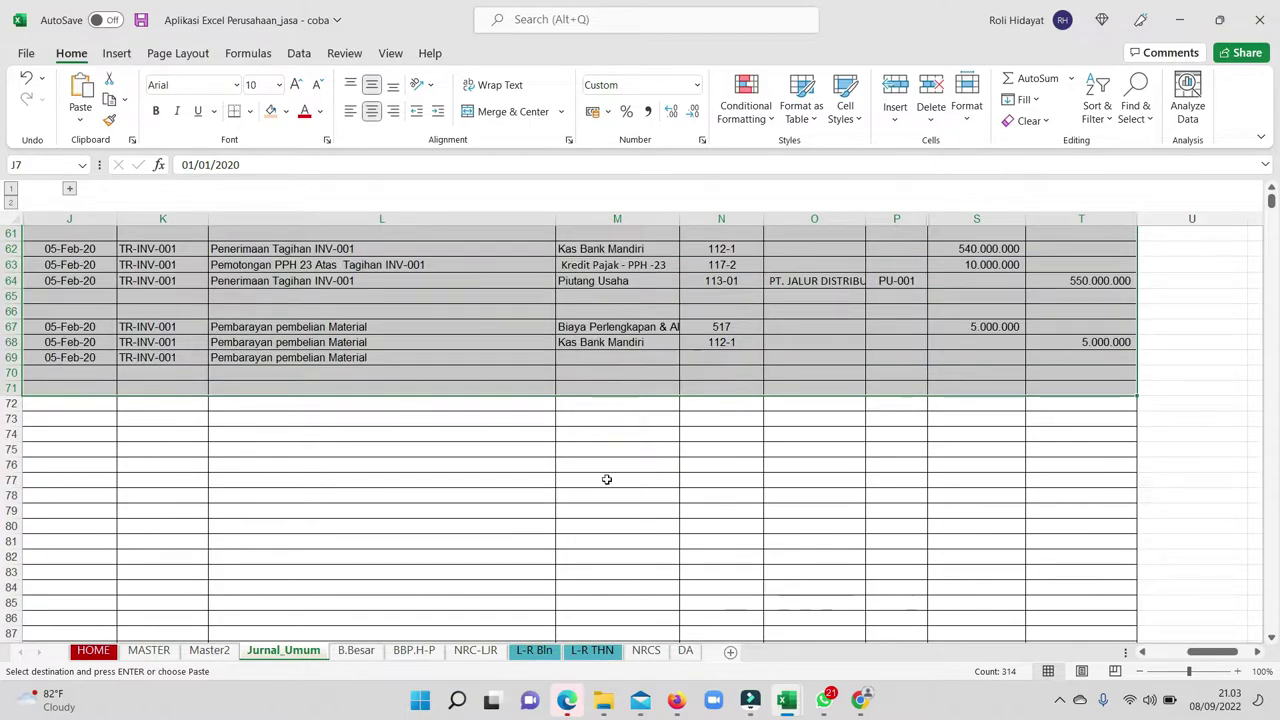
Step: Check the updated B.Besar, BBP.H-P and NRC-LJR sheets, ending on the L-R Bln statement
click(356, 651)
scroll(588, 437, down, 5)
scroll(606, 434, up, 6)
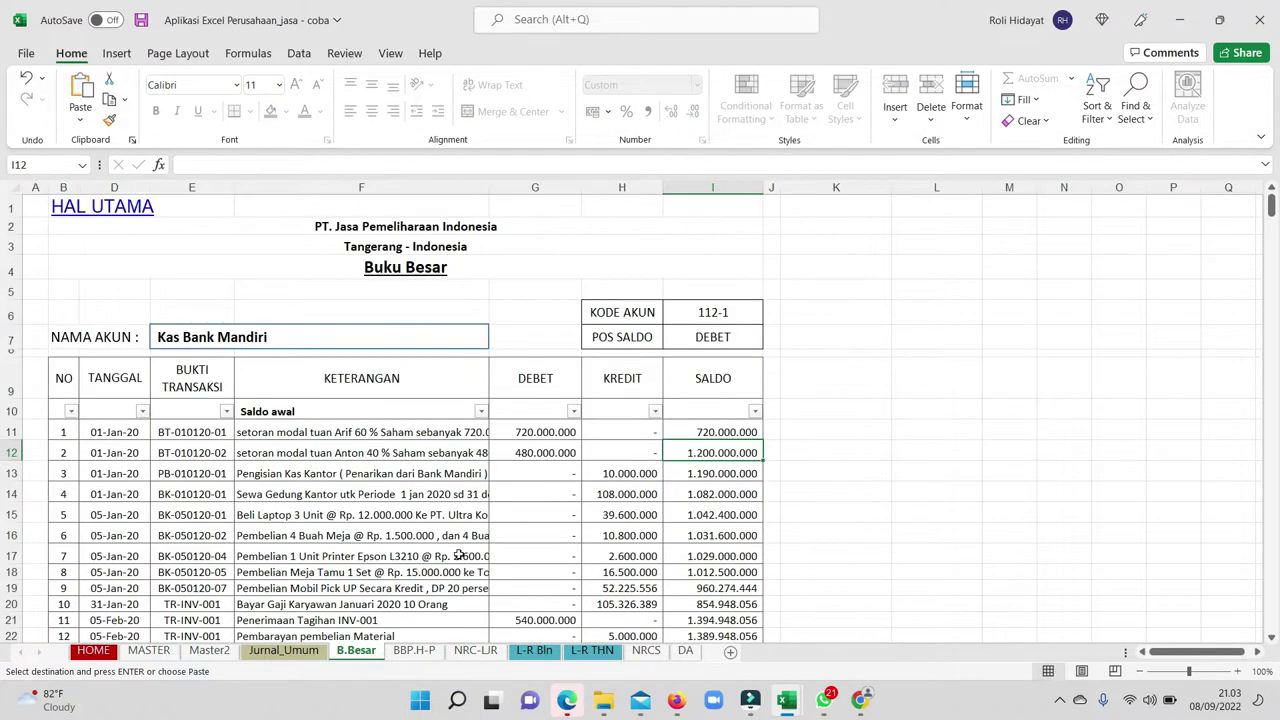
click(312, 650)
scroll(400, 600, up, 3)
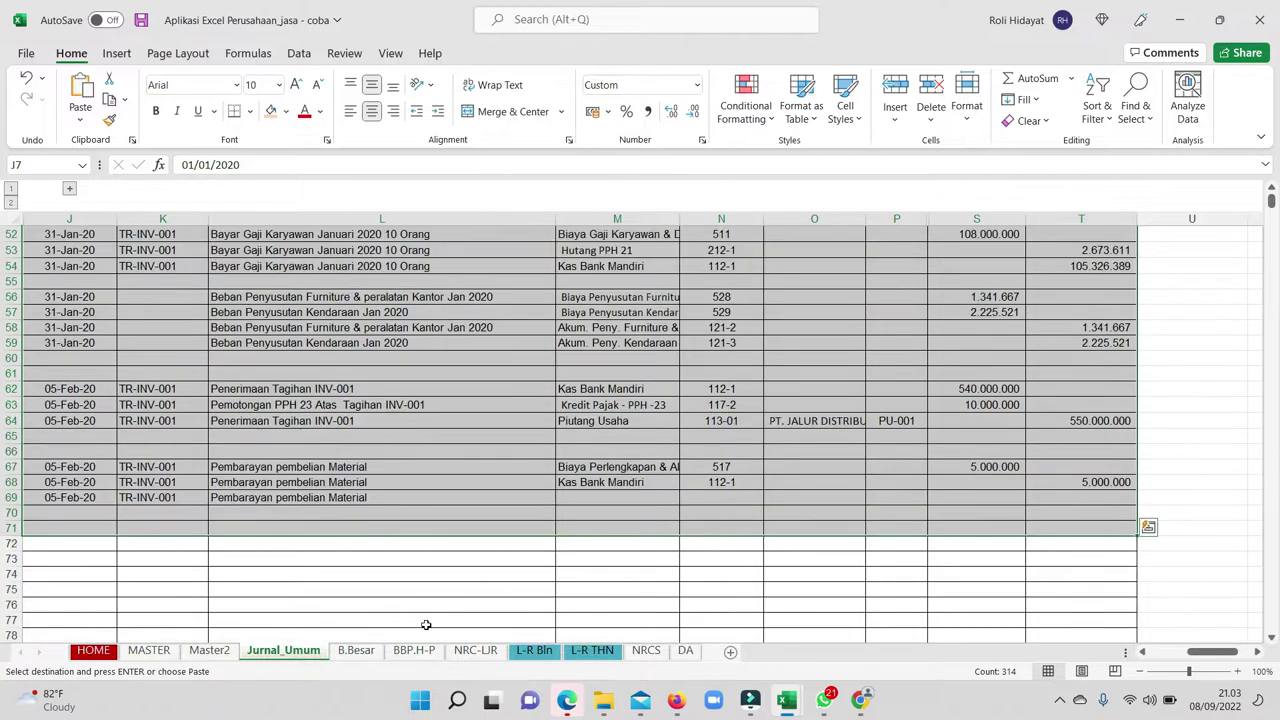
click(356, 651)
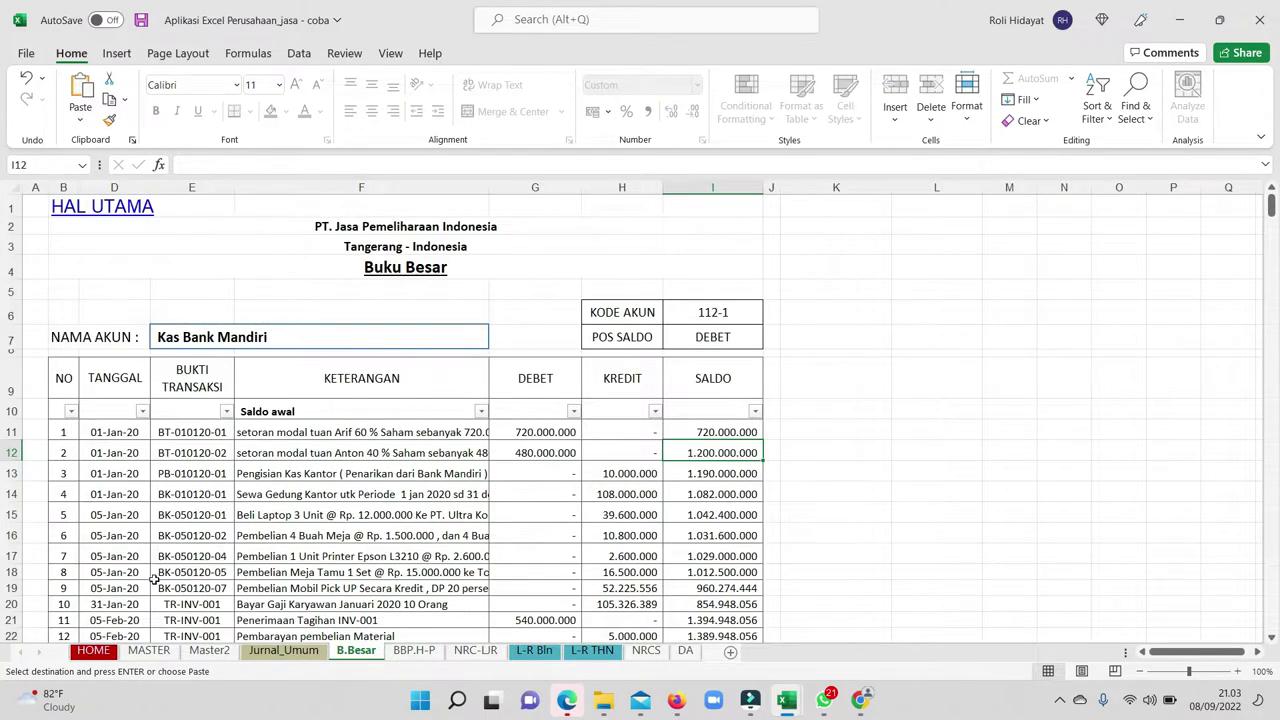
click(414, 650)
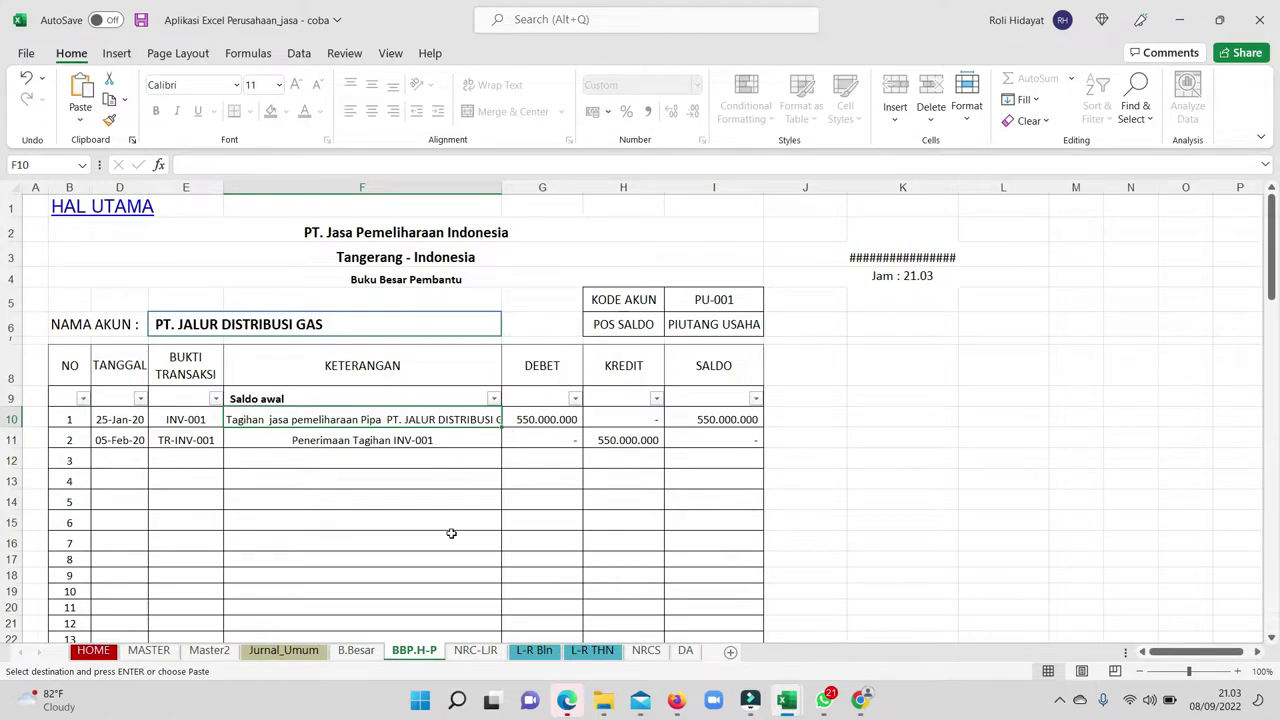
click(476, 651)
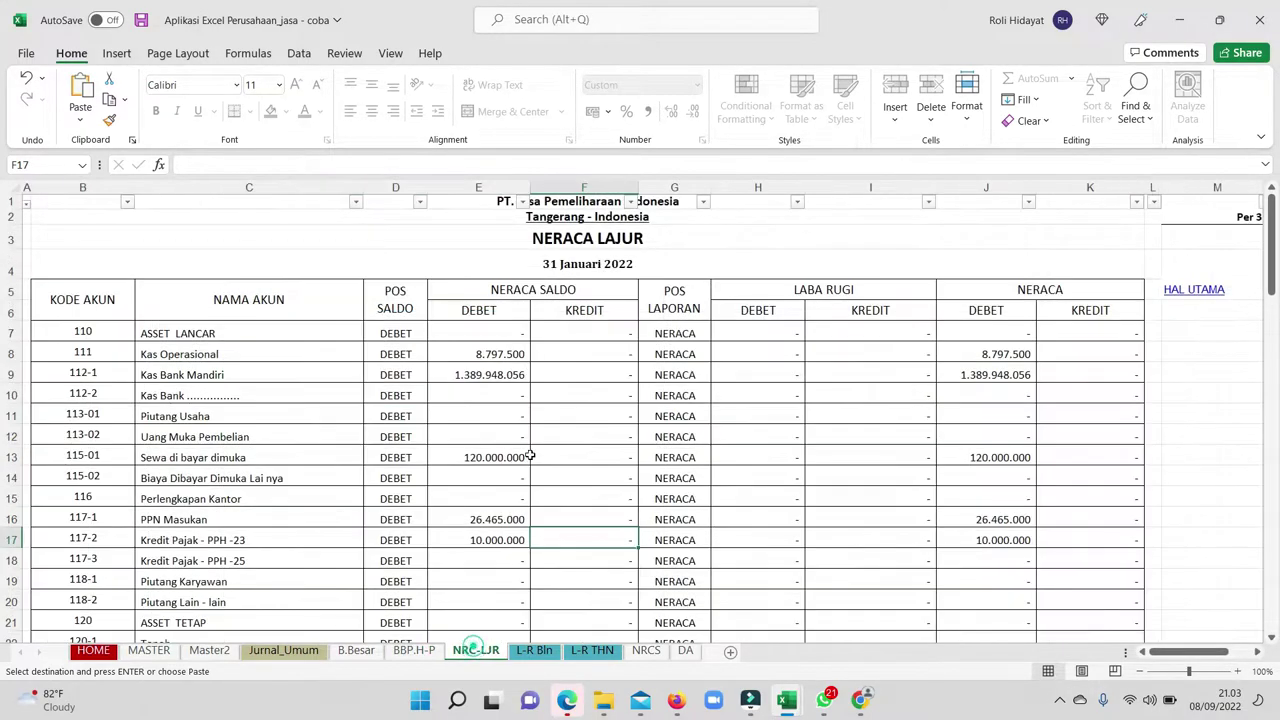
click(535, 651)
Step: Set the monthly income statement's month in B9 to Januari
click(688, 398)
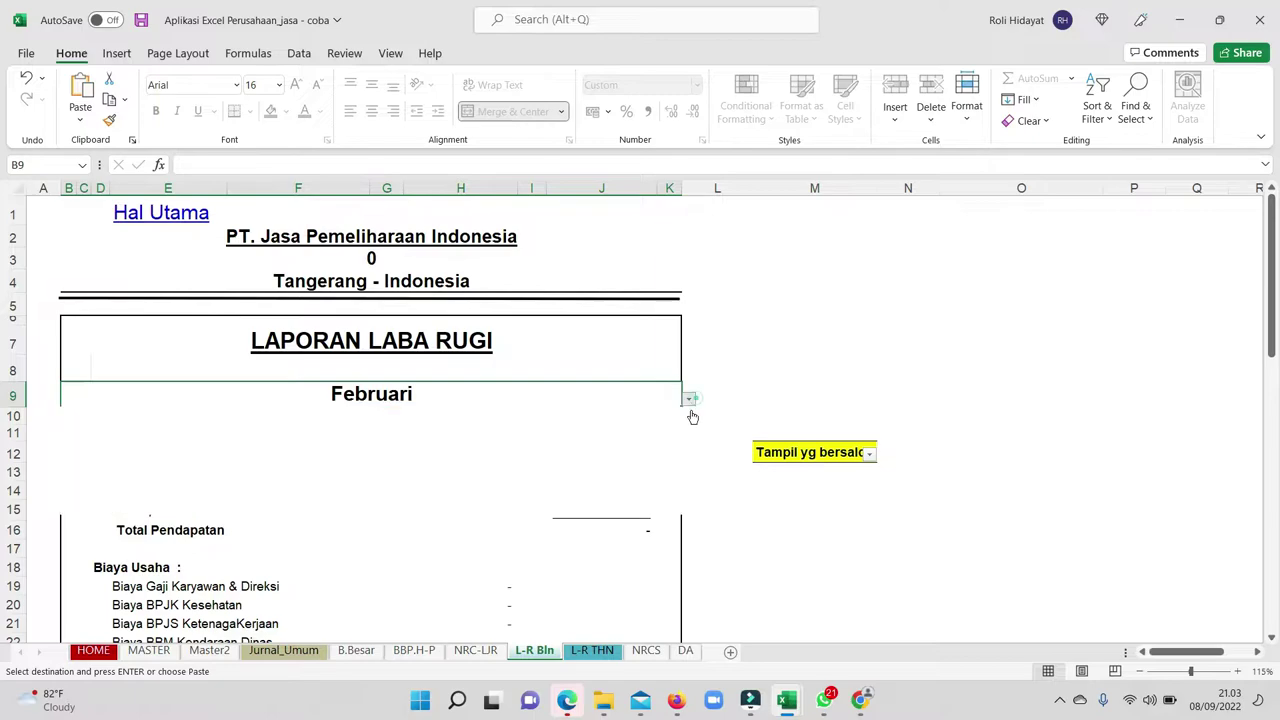
drag(688, 462, 688, 452)
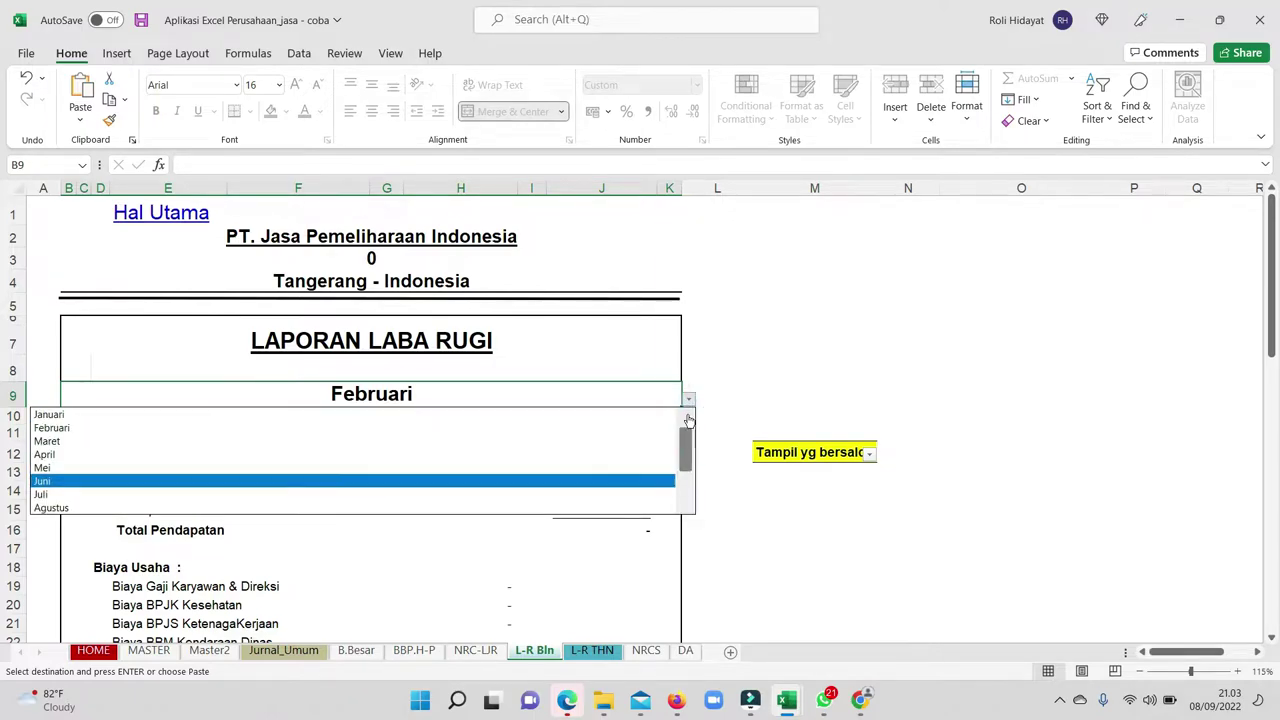
click(134, 415)
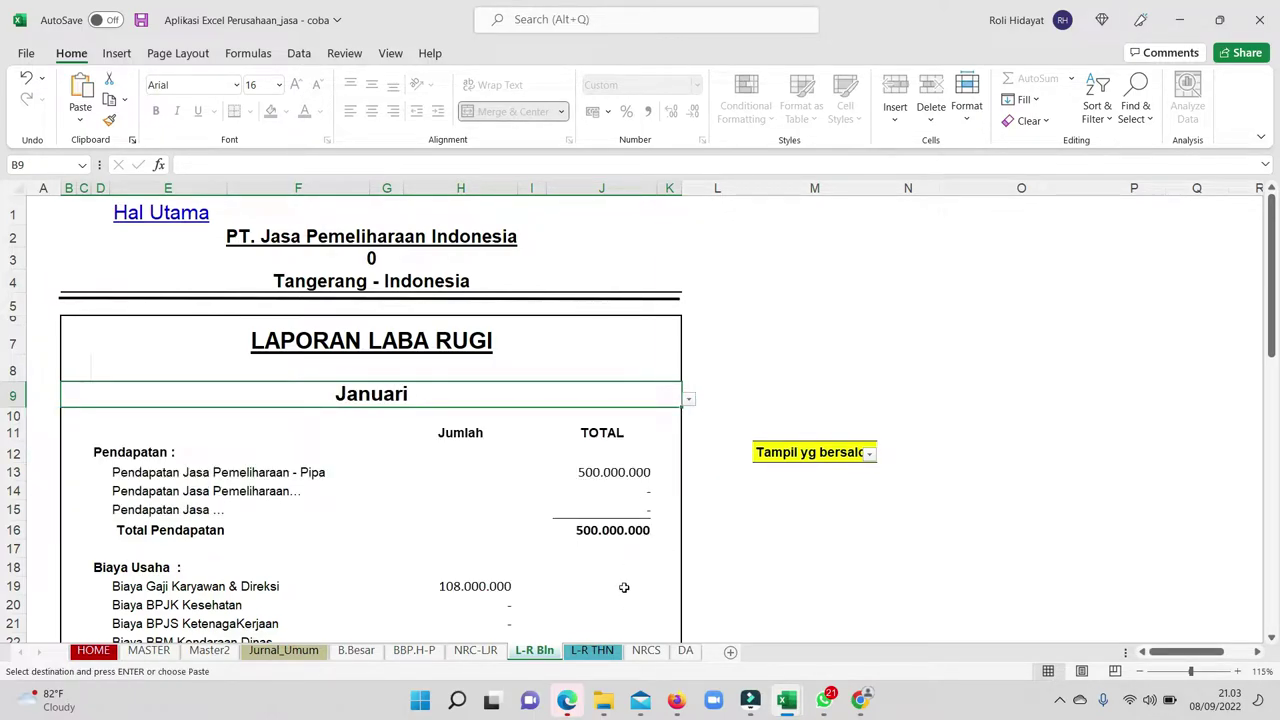
scroll(624, 588, down, 3)
scroll(689, 537, down, 3)
Step: Review the yearly TAHUN 2020 income statement showing 500.000.000 total revenue
click(601, 651)
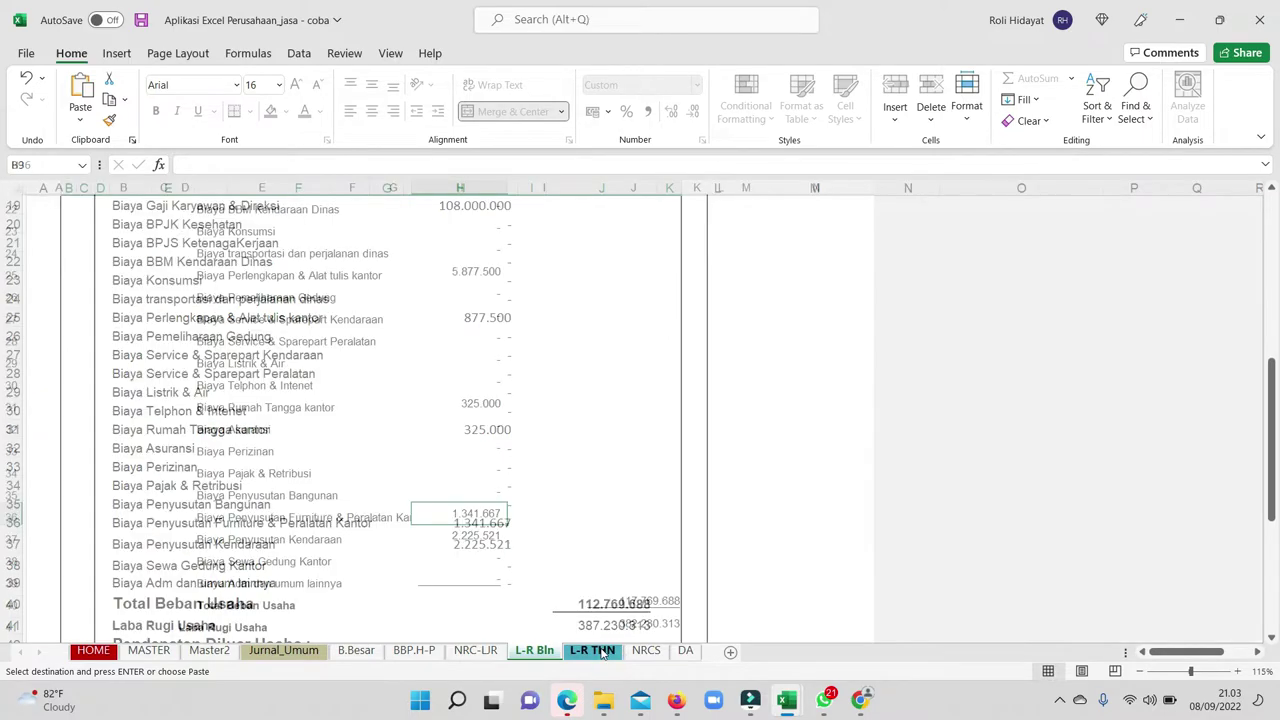
scroll(540, 423, up, 3)
scroll(622, 398, up, 4)
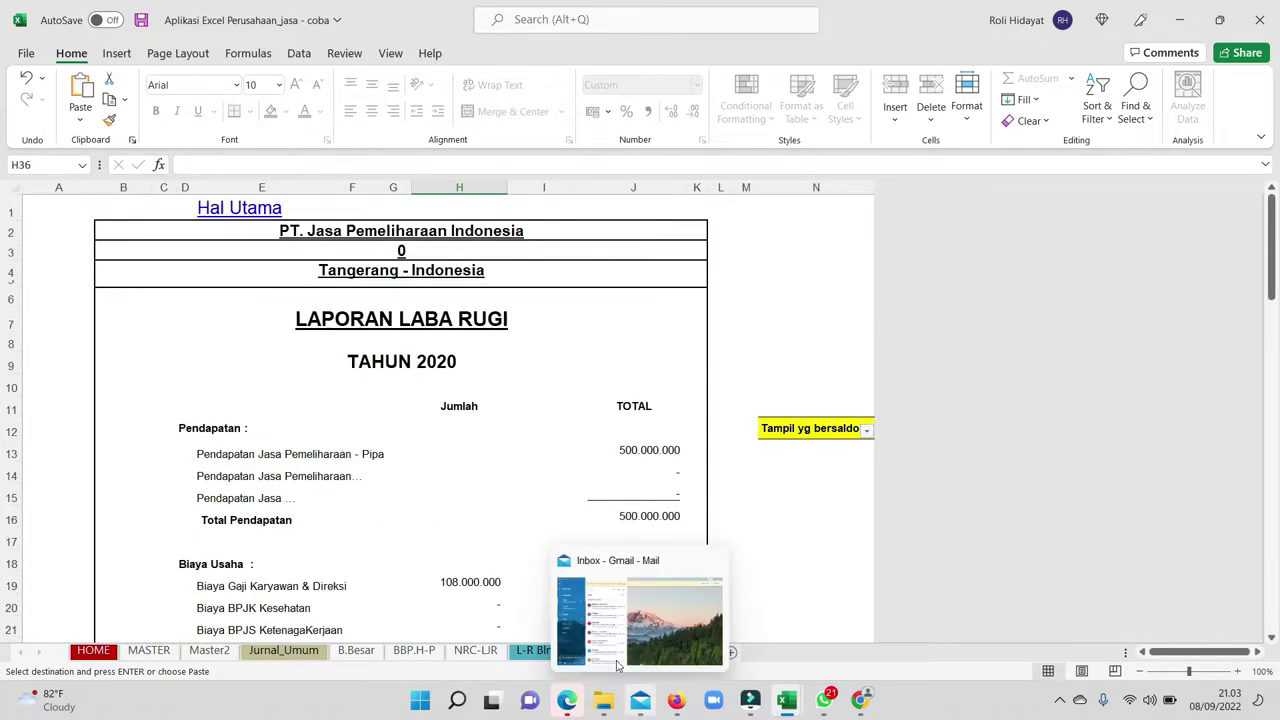
Step: Review NRCS balance sheet assets, including Kas Bank Mandiri 1.389.948.056, totalling 1.829.693.368
click(480, 584)
click(646, 651)
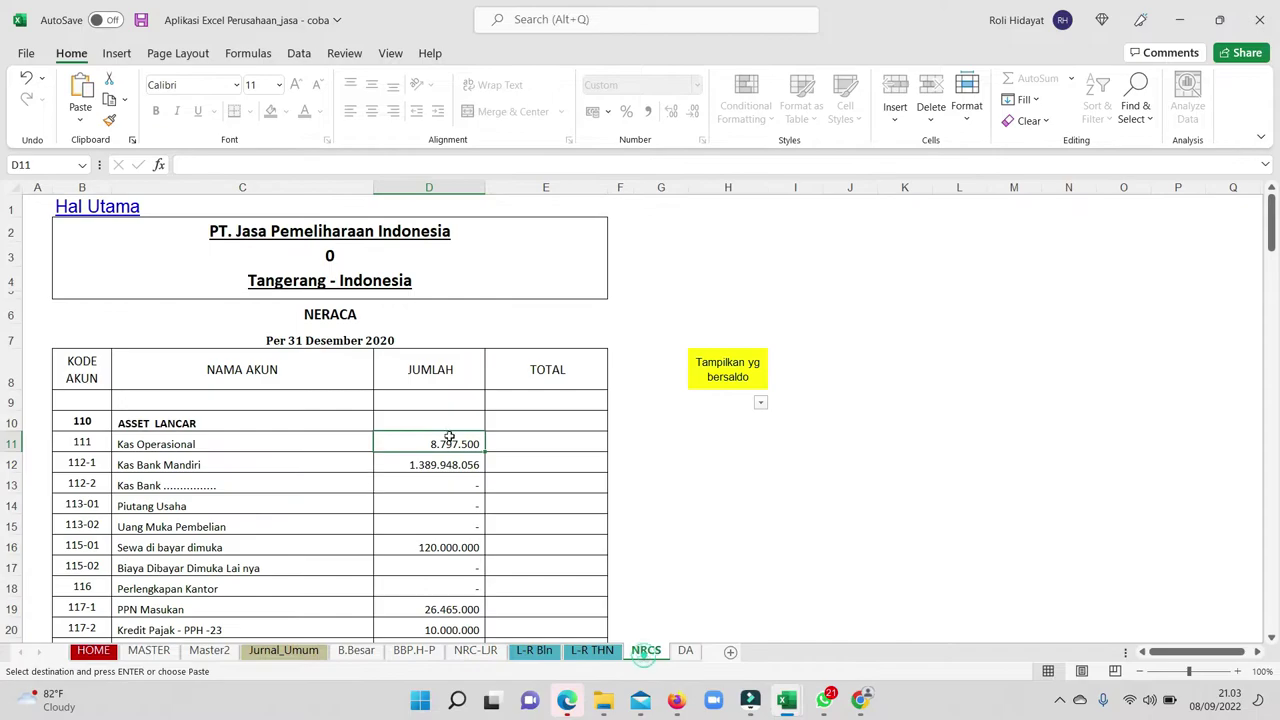
drag(833, 567, 60, 547)
scroll(621, 404, down, 5)
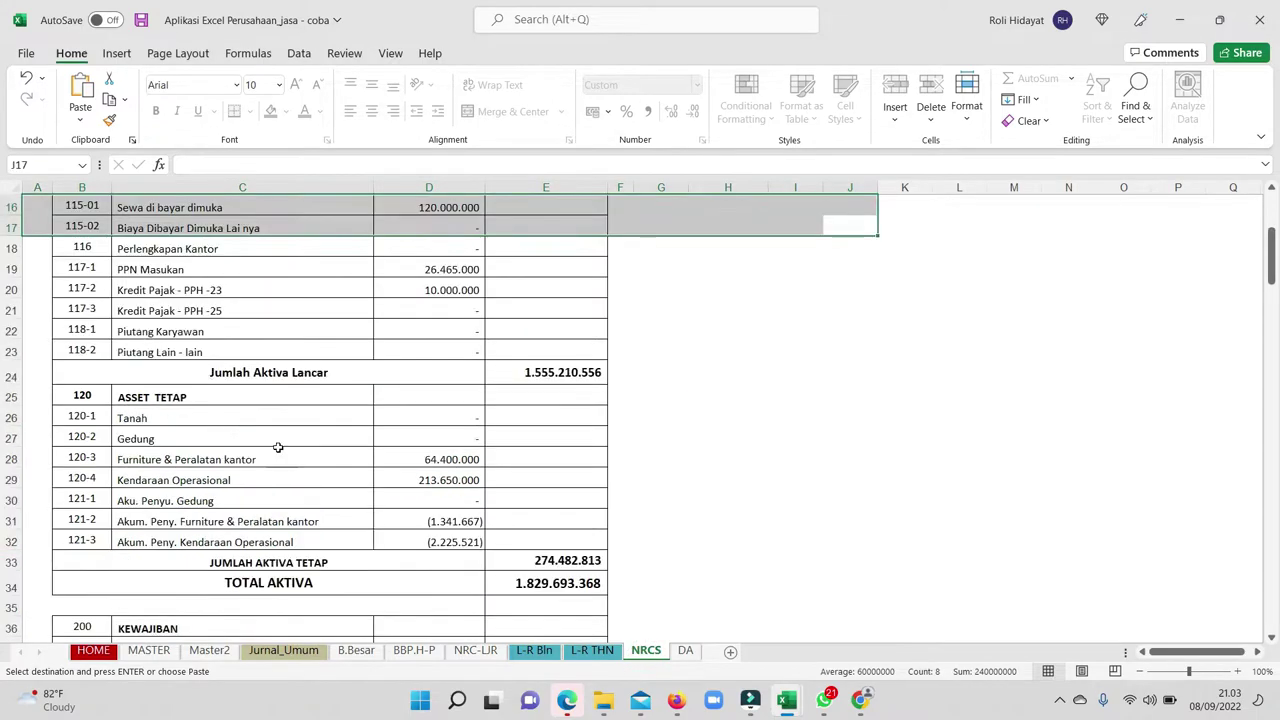
scroll(621, 404, down, 5)
scroll(621, 404, down, 4)
scroll(600, 450, up, 10)
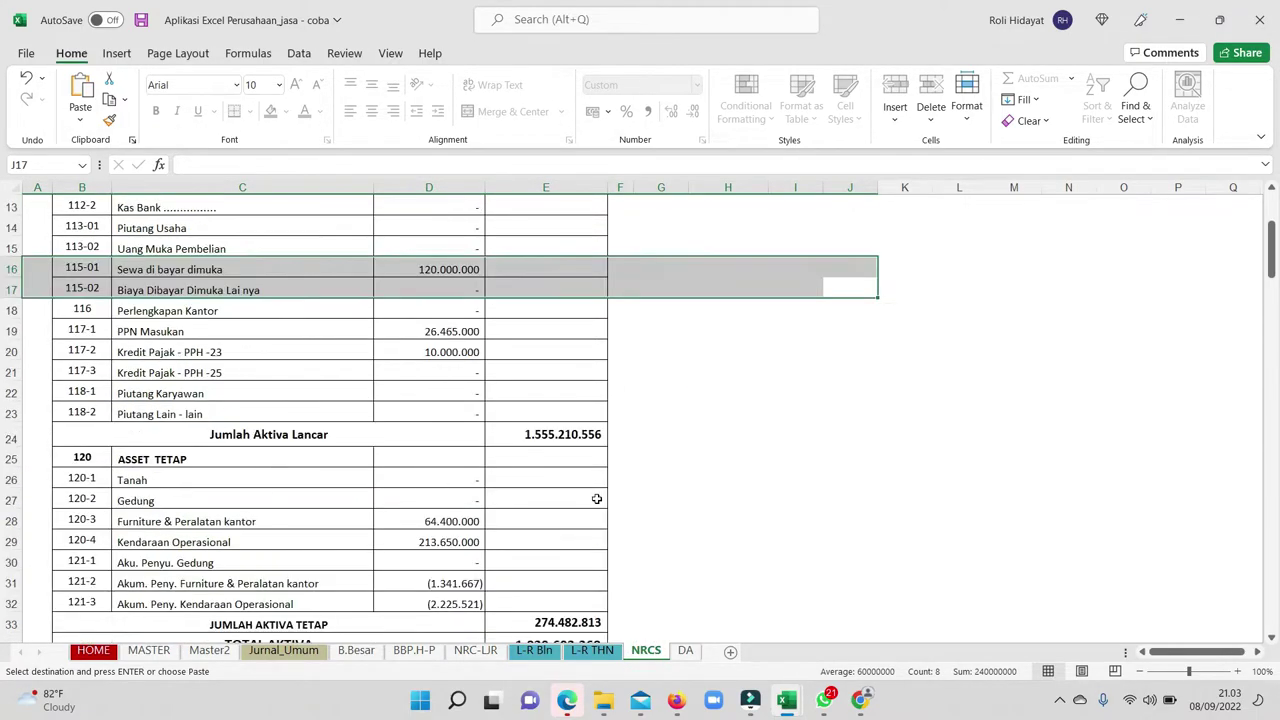
scroll(560, 505, up, 4)
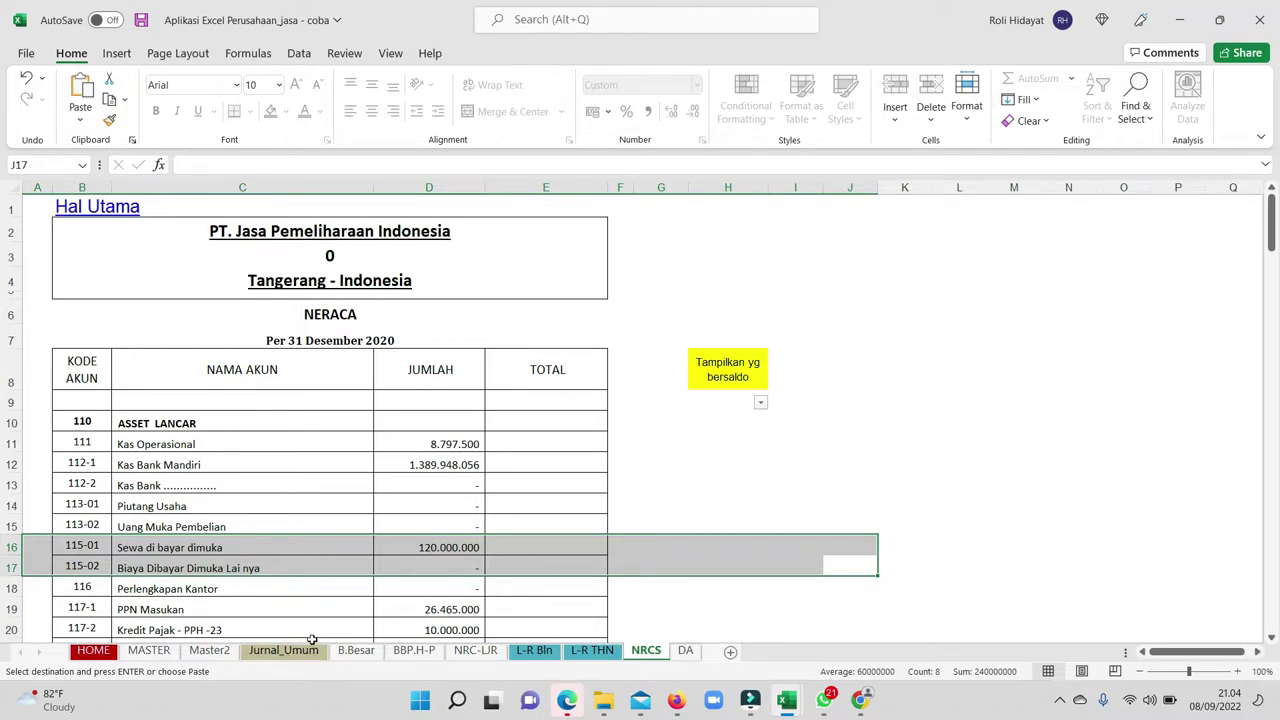
click(300, 652)
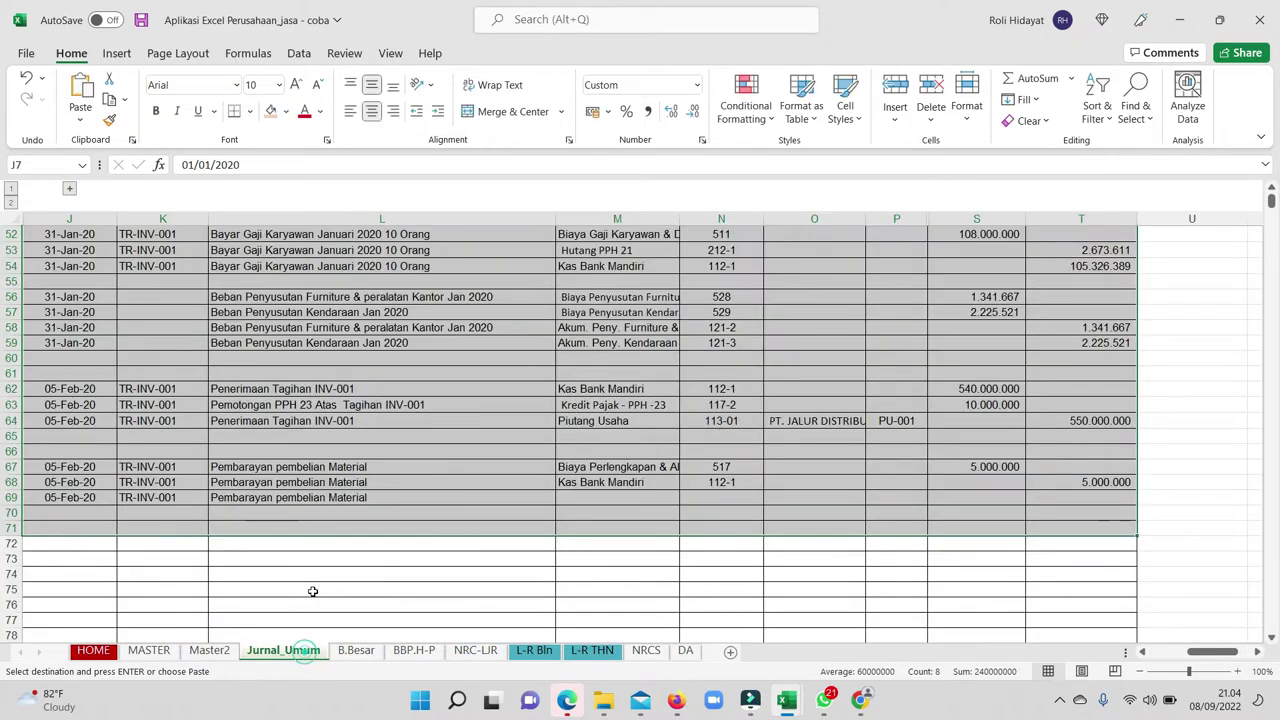
scroll(312, 591, up, 8)
scroll(350, 586, up, 10)
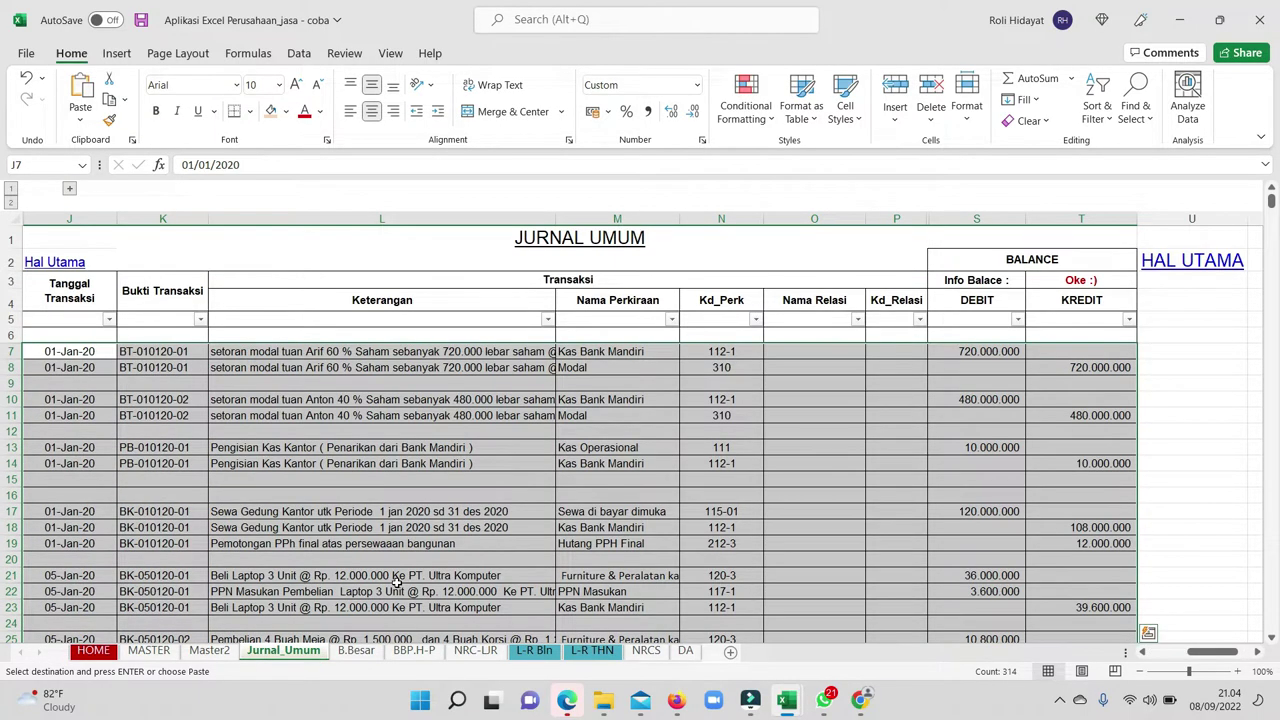